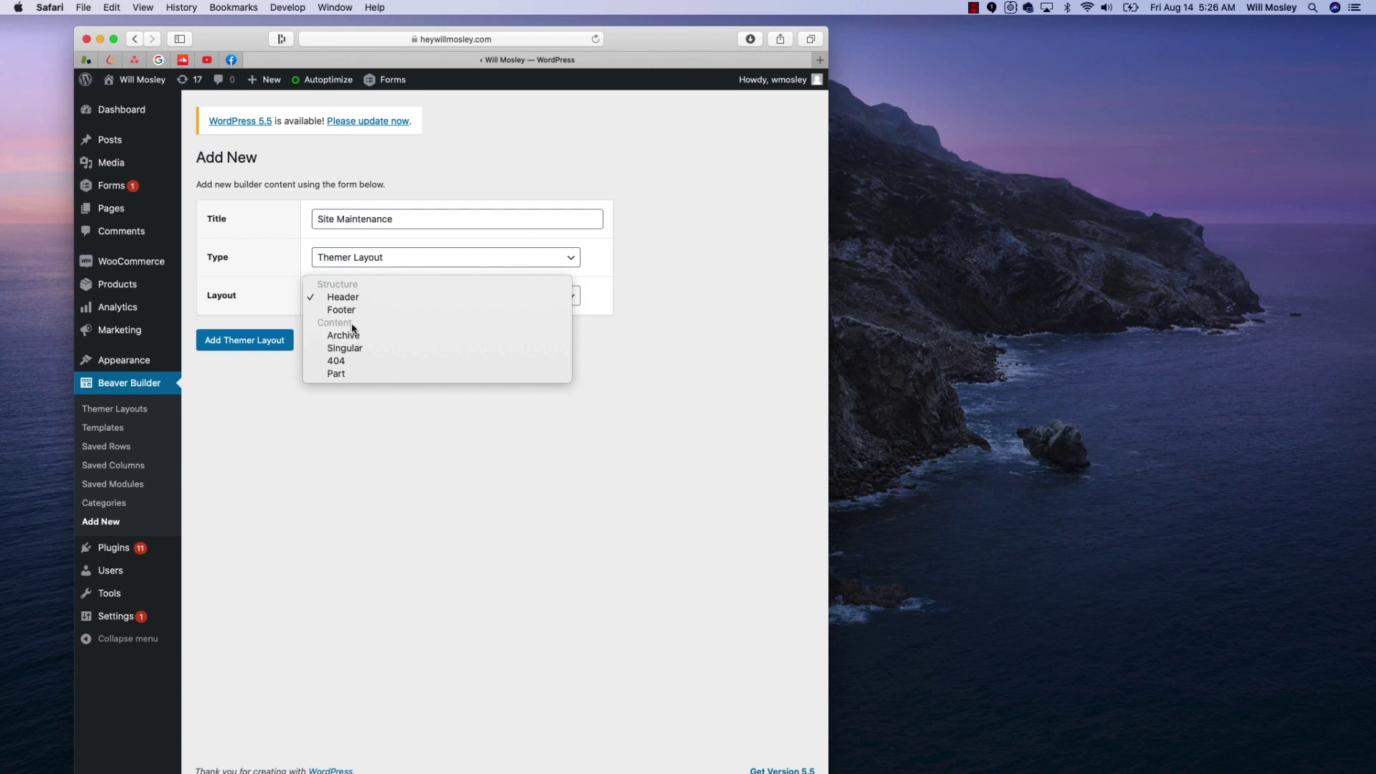
Create the Site Maintenance Themer layout as a Part and set its position to After Header
left_click(341, 373)
left_click(271, 339)
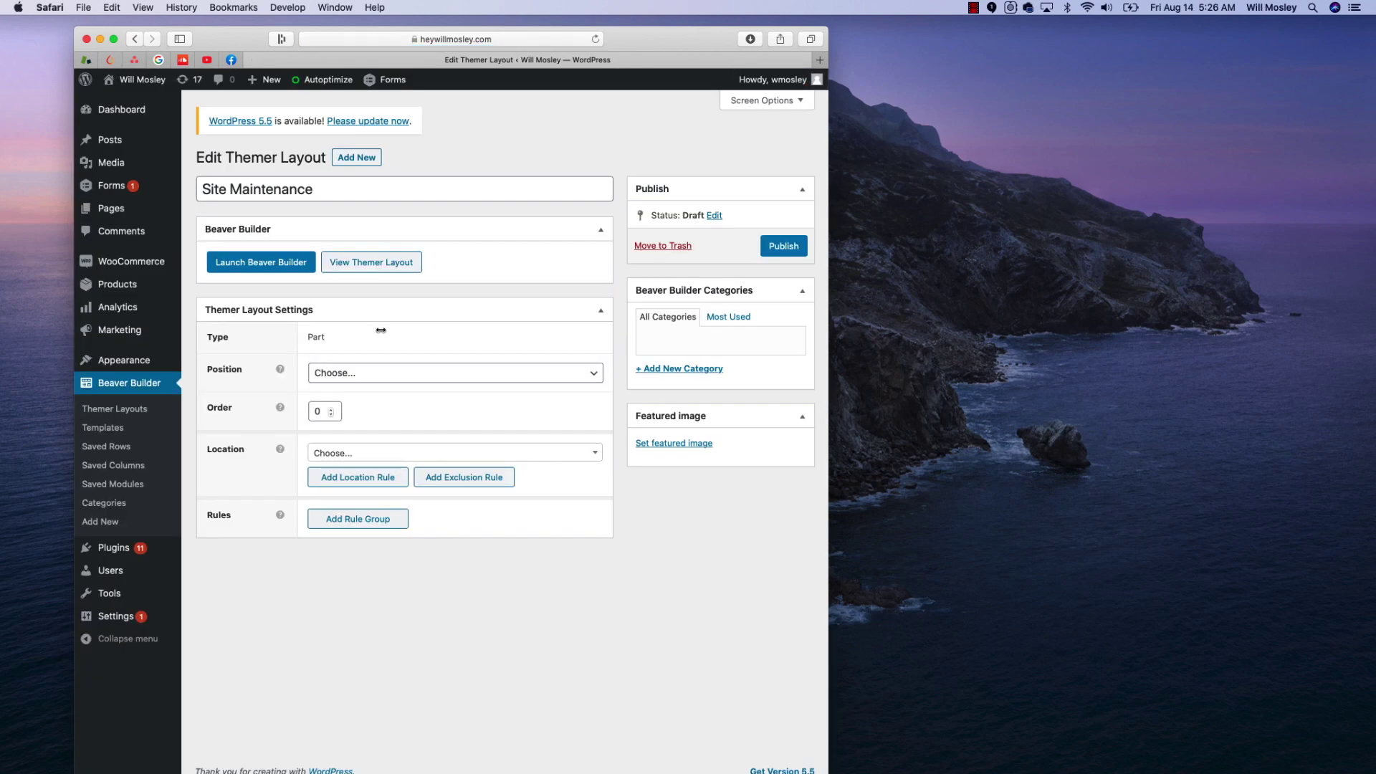
mouse_move(828, 114)
left_mouse_down()
mouse_move(1145, 118)
mouse_move(1115, 118)
left_mouse_up()
left_click(446, 374)
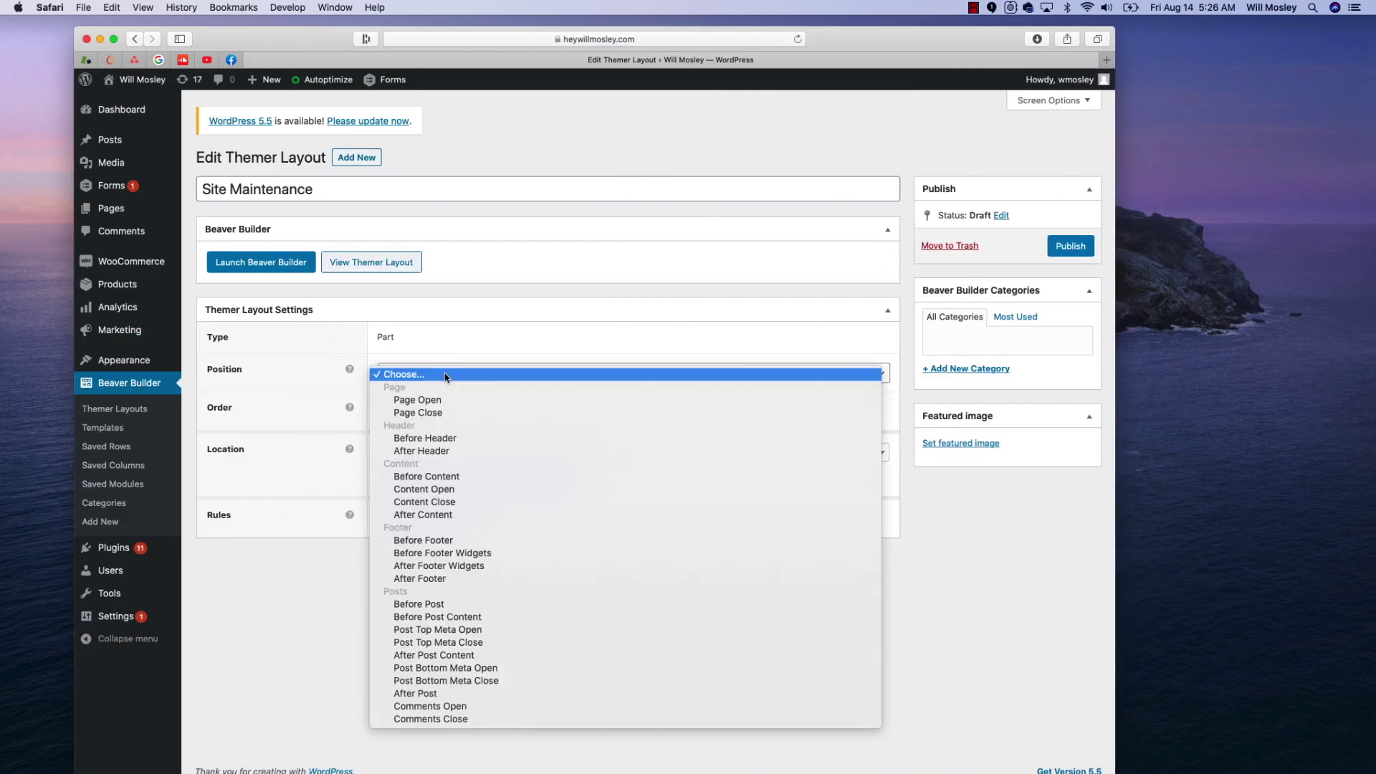
left_click(454, 451)
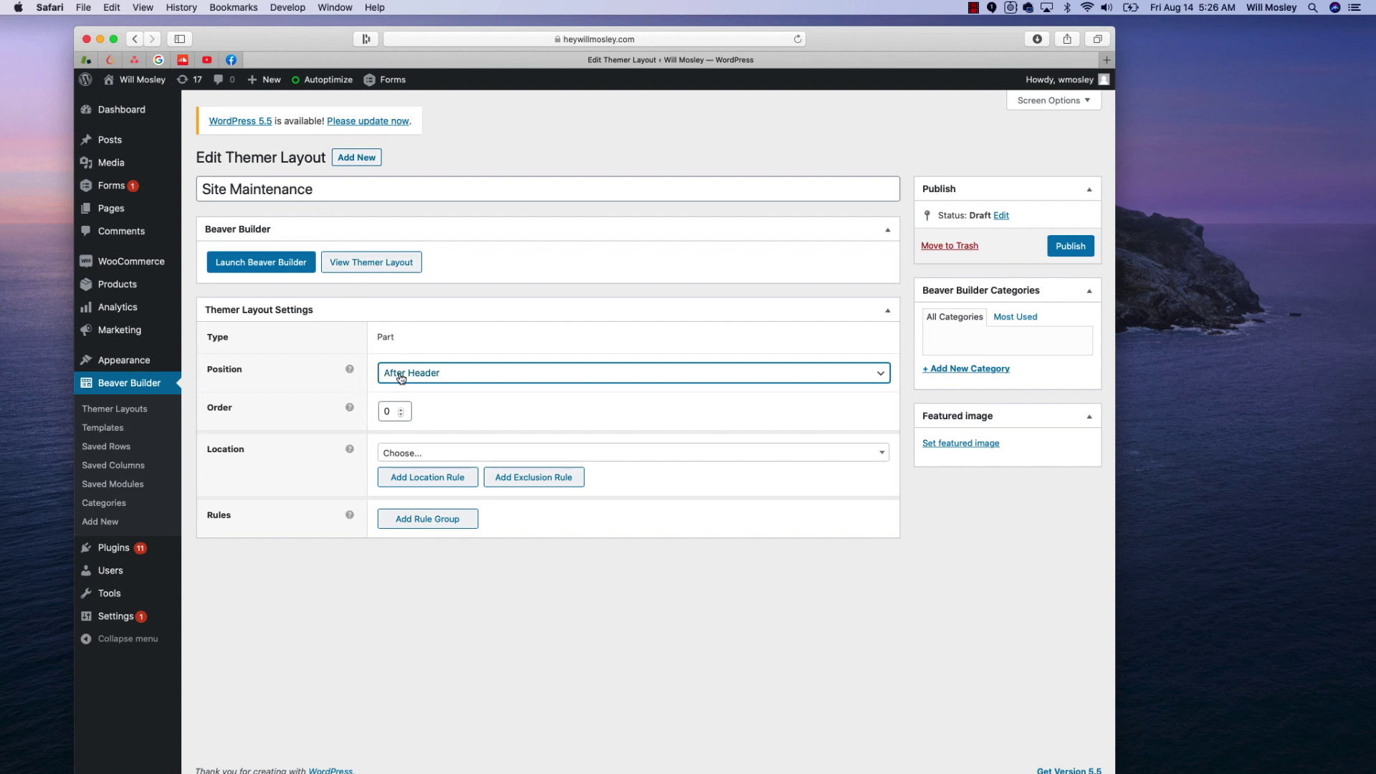
left_click(425, 378)
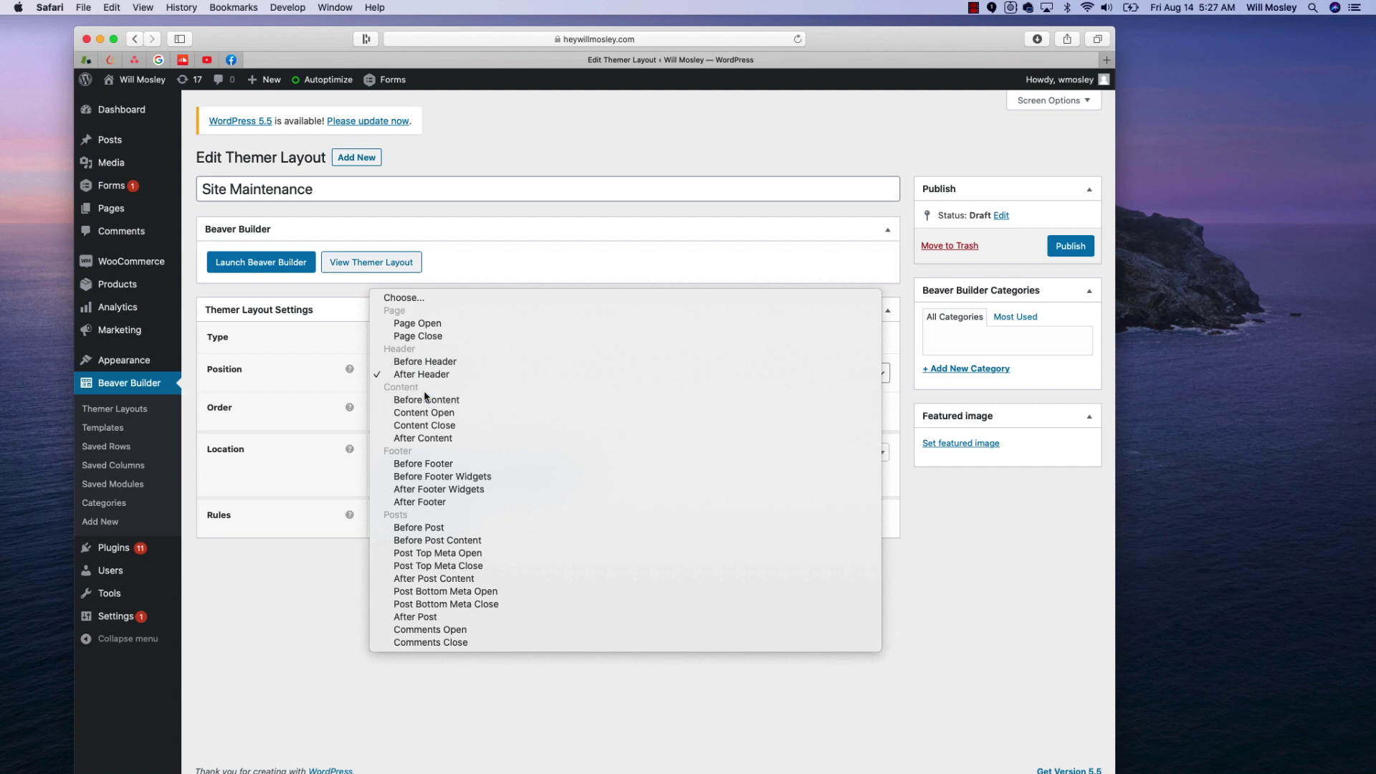
left_click(337, 380)
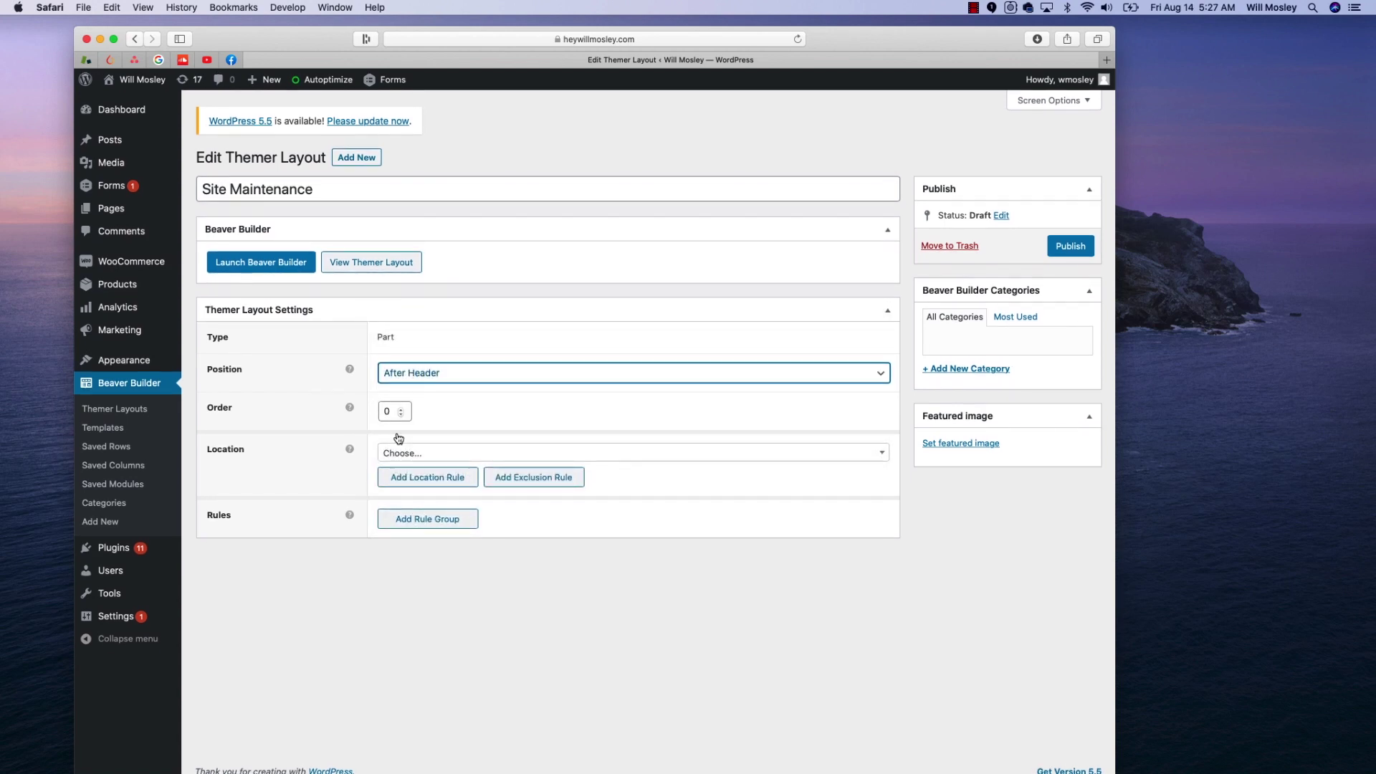
Set the layout's location to Entire Site and publish it
left_click(413, 456)
left_click(414, 541)
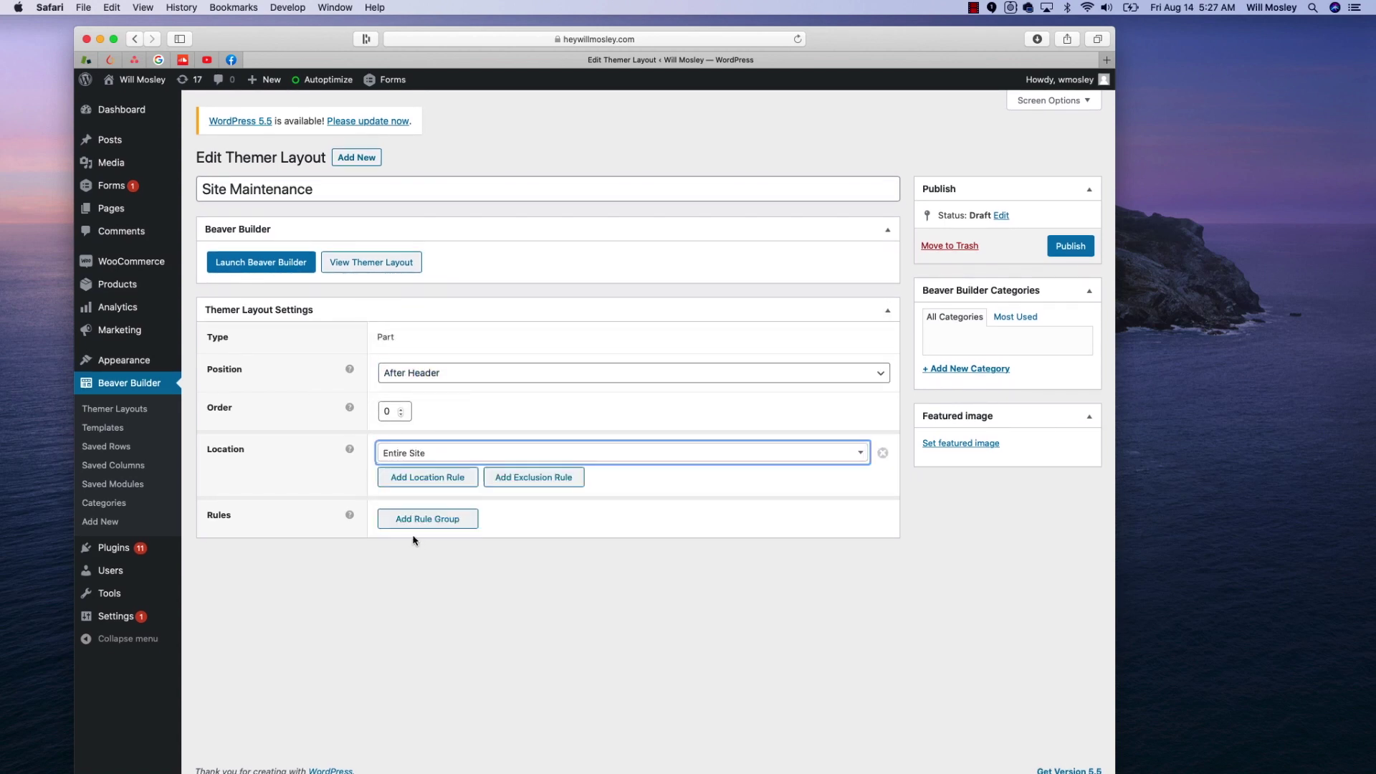
left_click(421, 456)
scroll(423, 599, "down", 5)
scroll(422, 602, "down", 5)
scroll(423, 603, "down", 2)
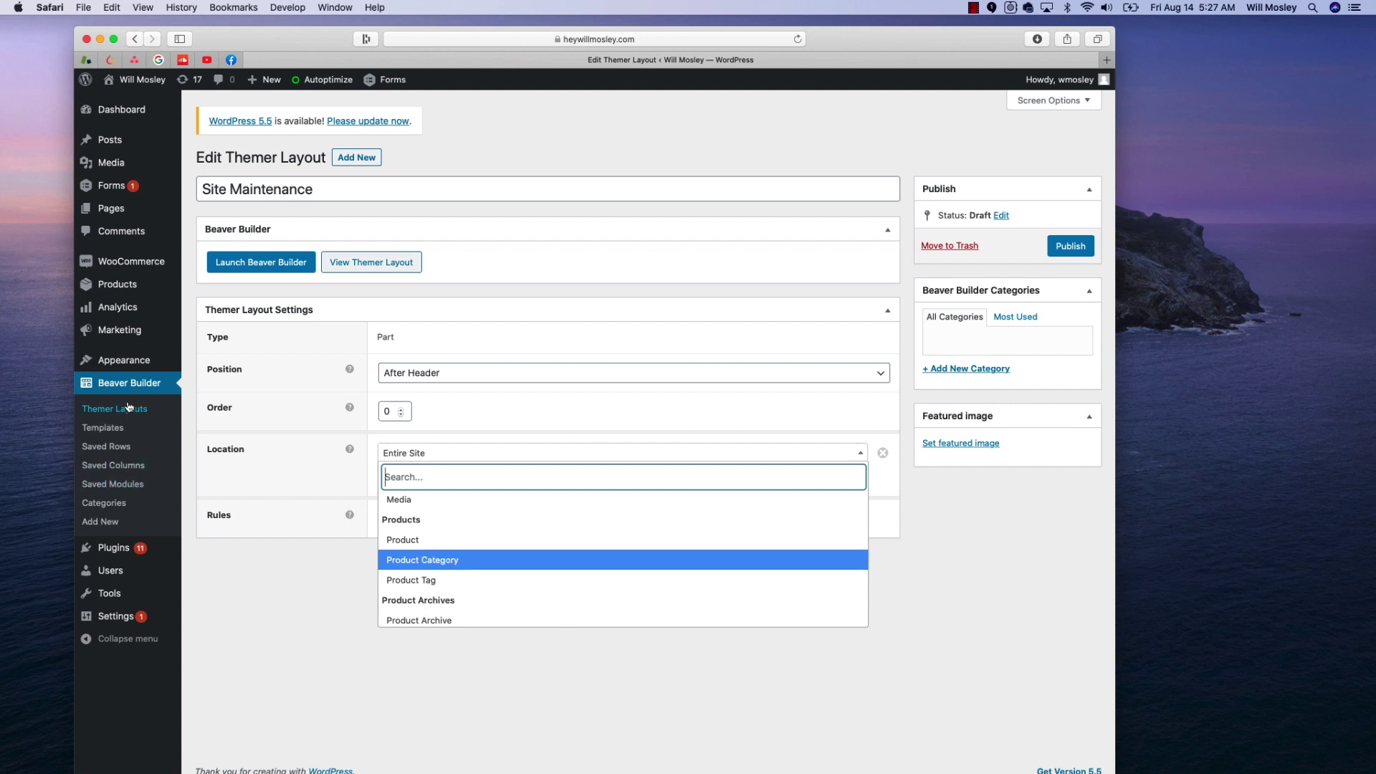
left_click(280, 553)
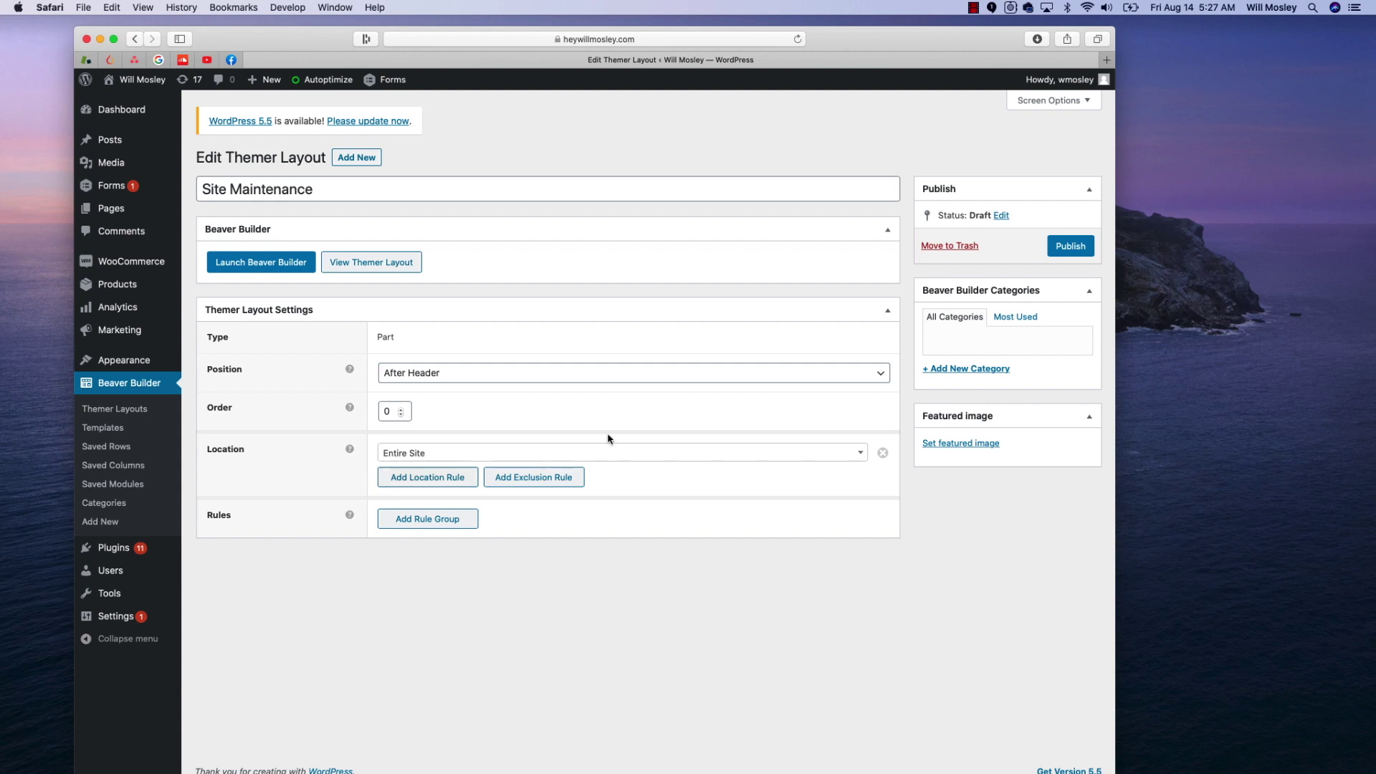
left_click(1066, 248)
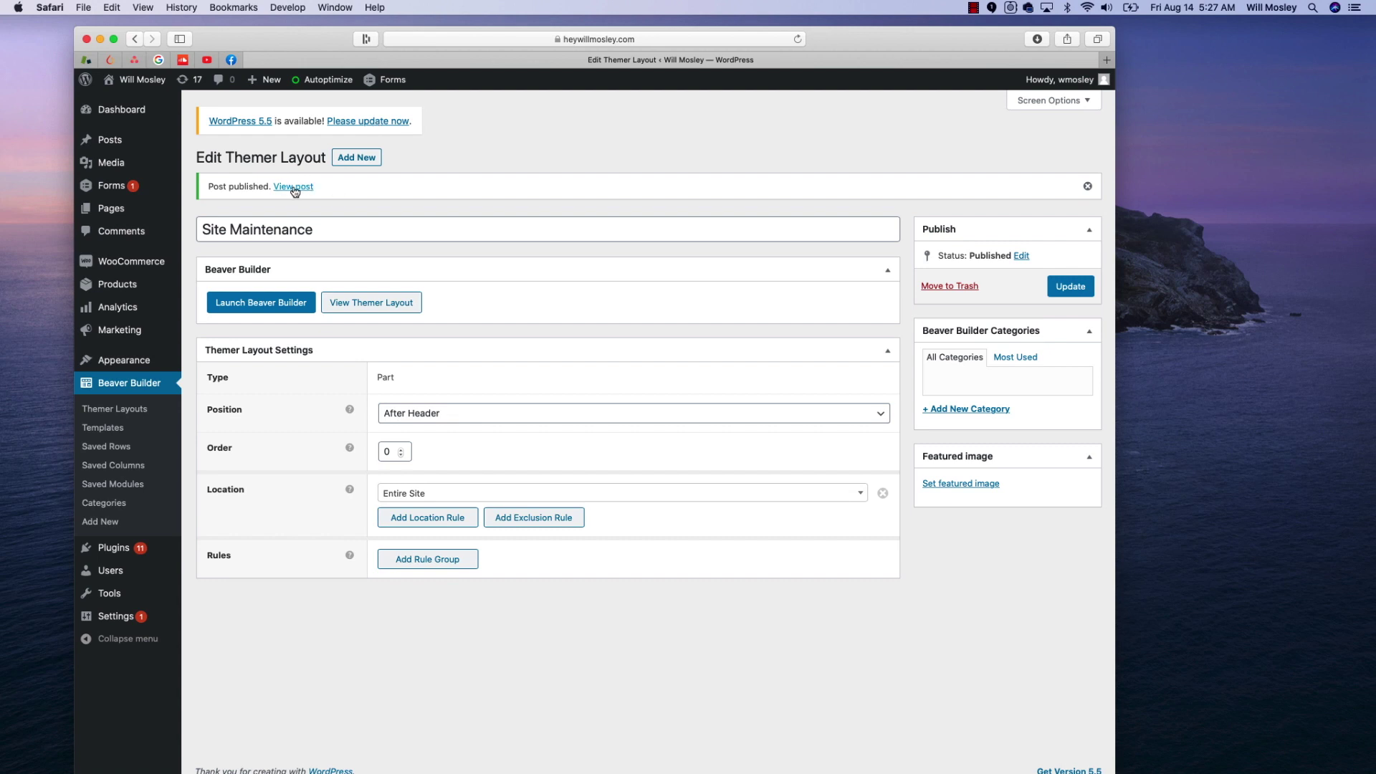
Examine the layout's drop area in Beaver Builder, then return to the layout's settings
left_click(272, 293)
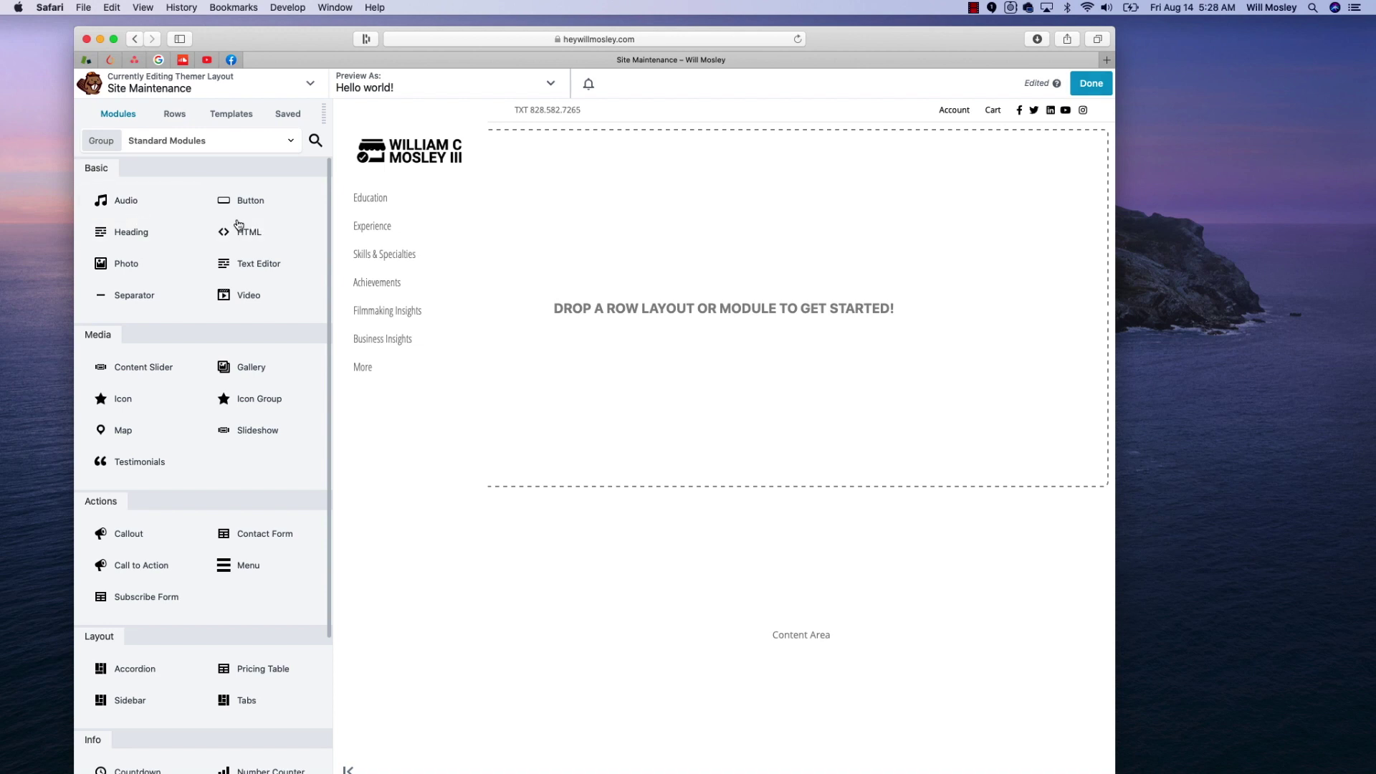
left_click(1091, 84)
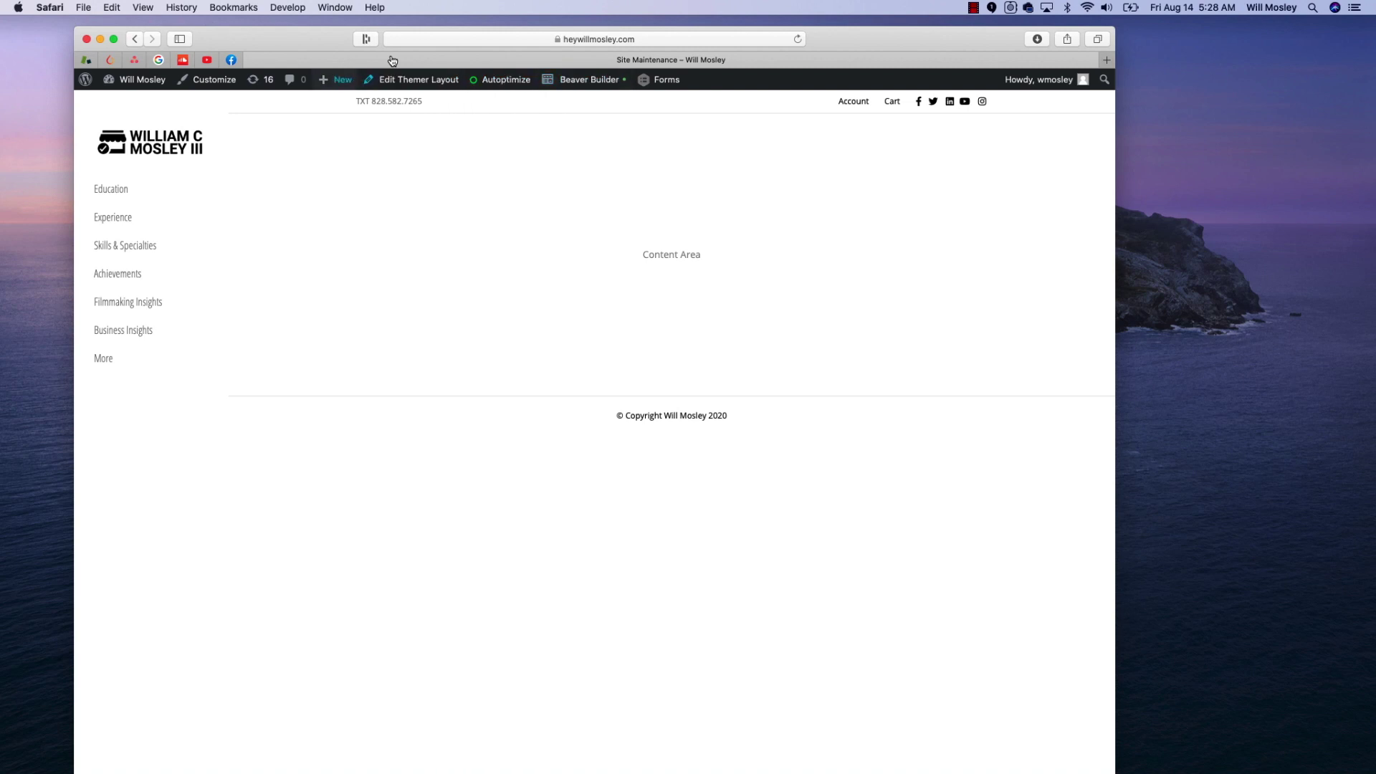
left_click(440, 81)
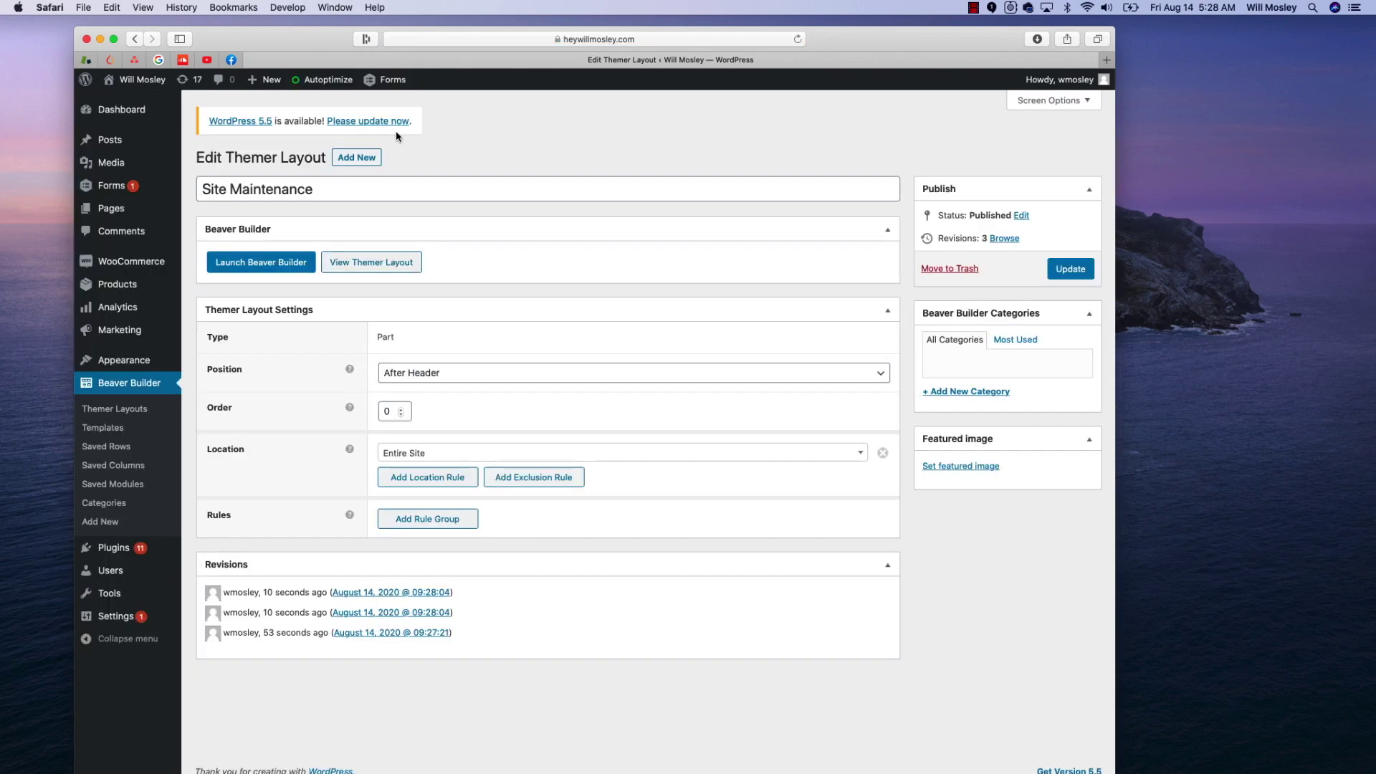
Change the layout's position to Before Content and update it
left_click(439, 373)
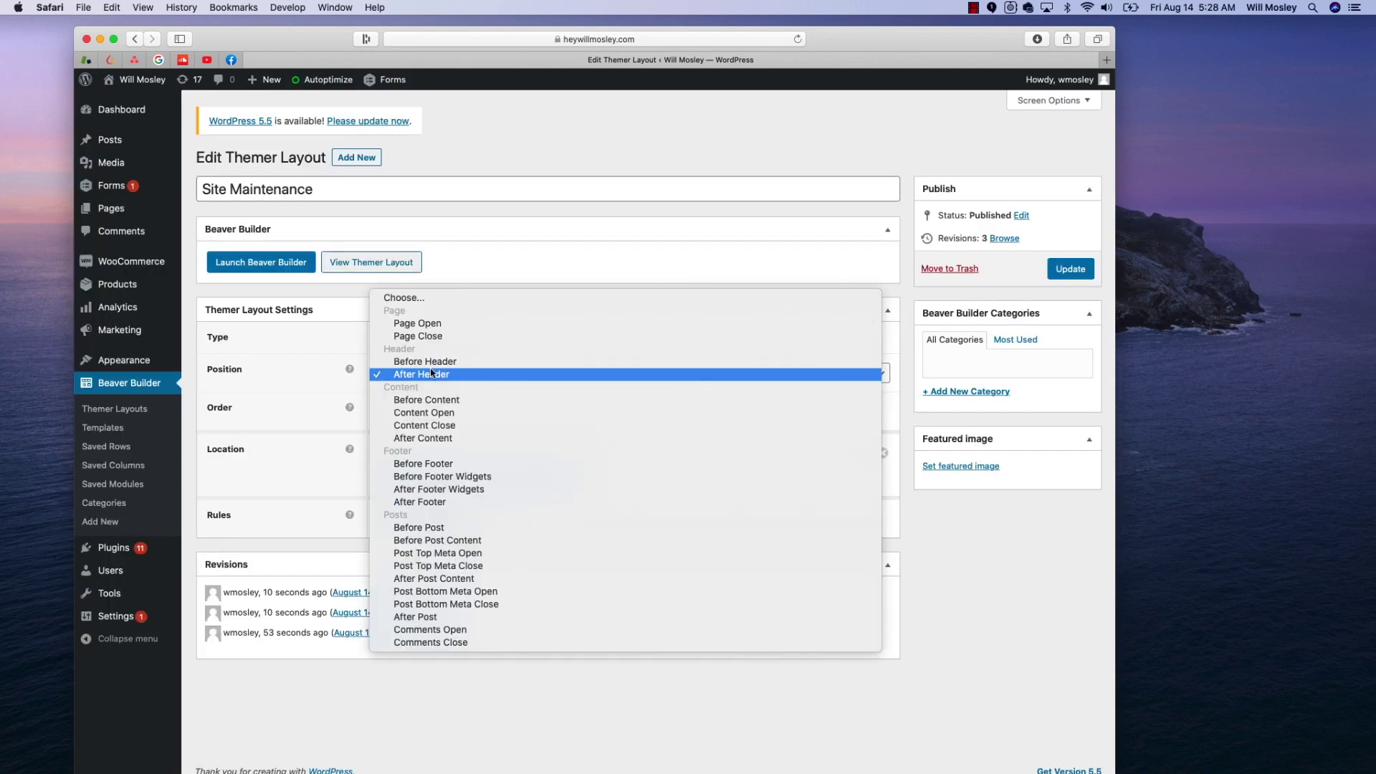
left_click(439, 399)
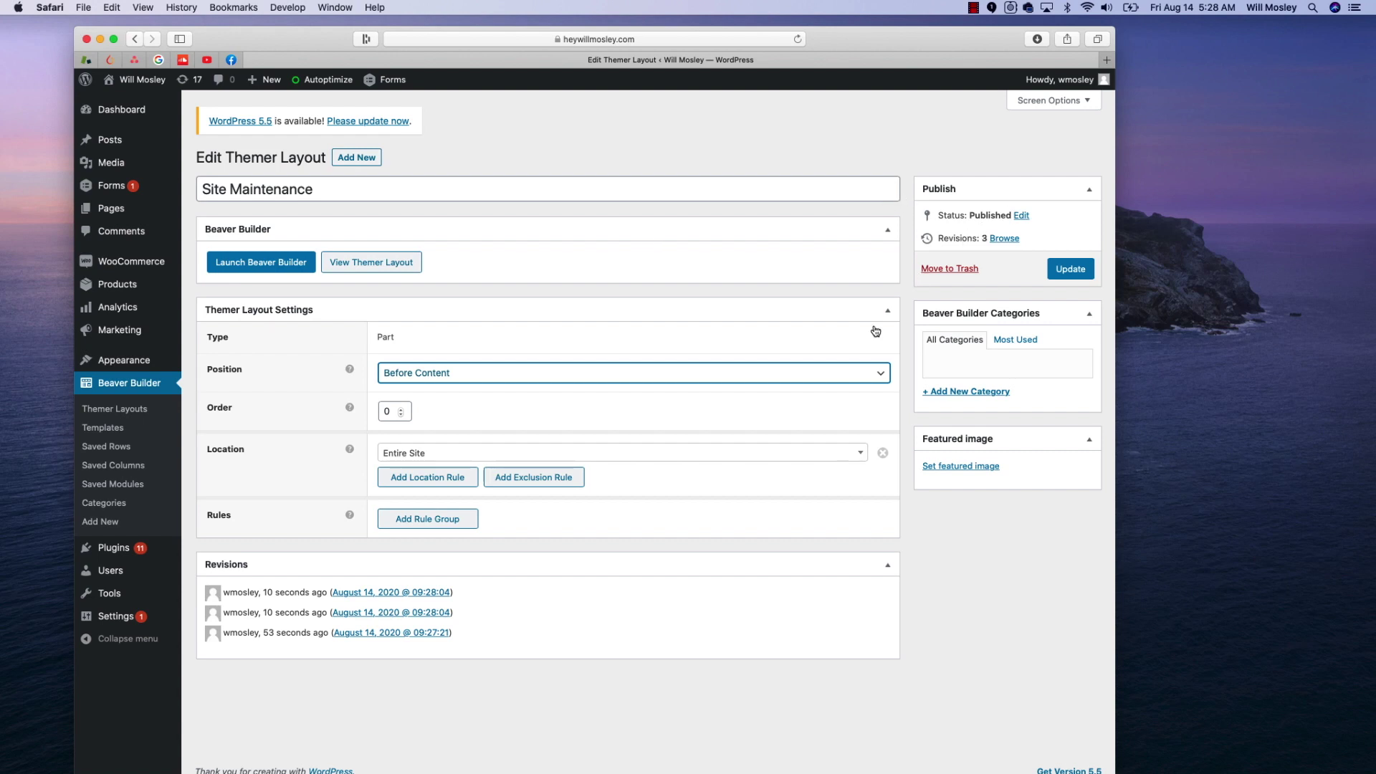
left_click(1064, 275)
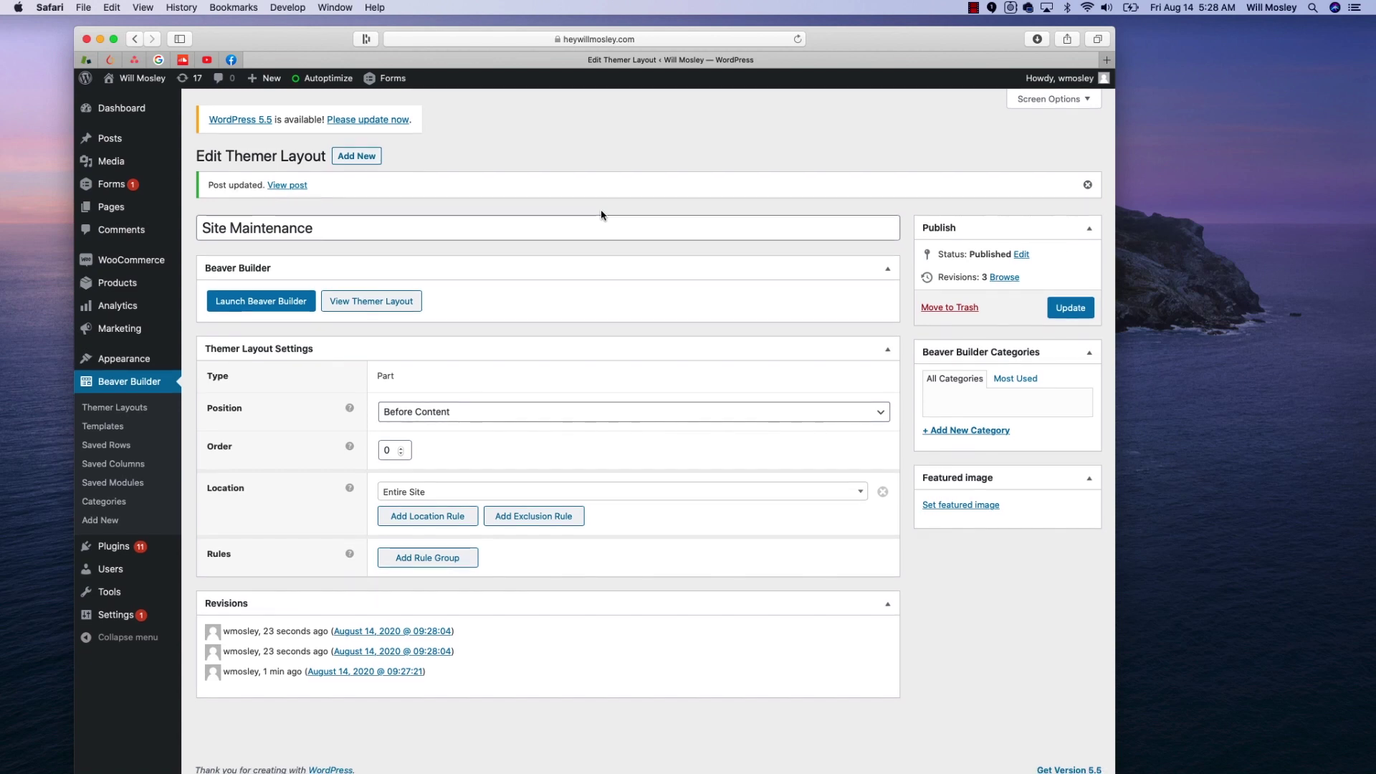
left_click(1071, 309)
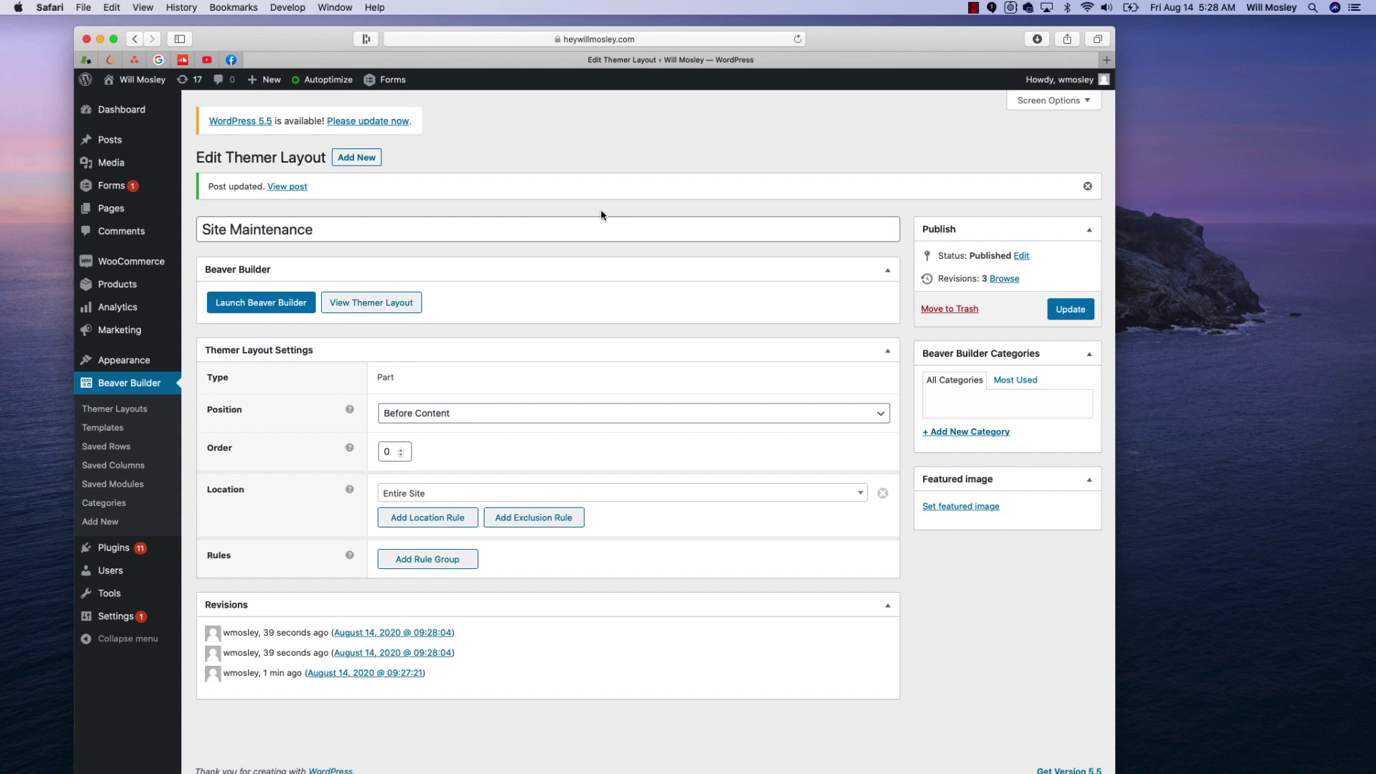
Open the published layout in Beaver Builder and place a Text Editor module in its empty drop area
left_click(293, 187)
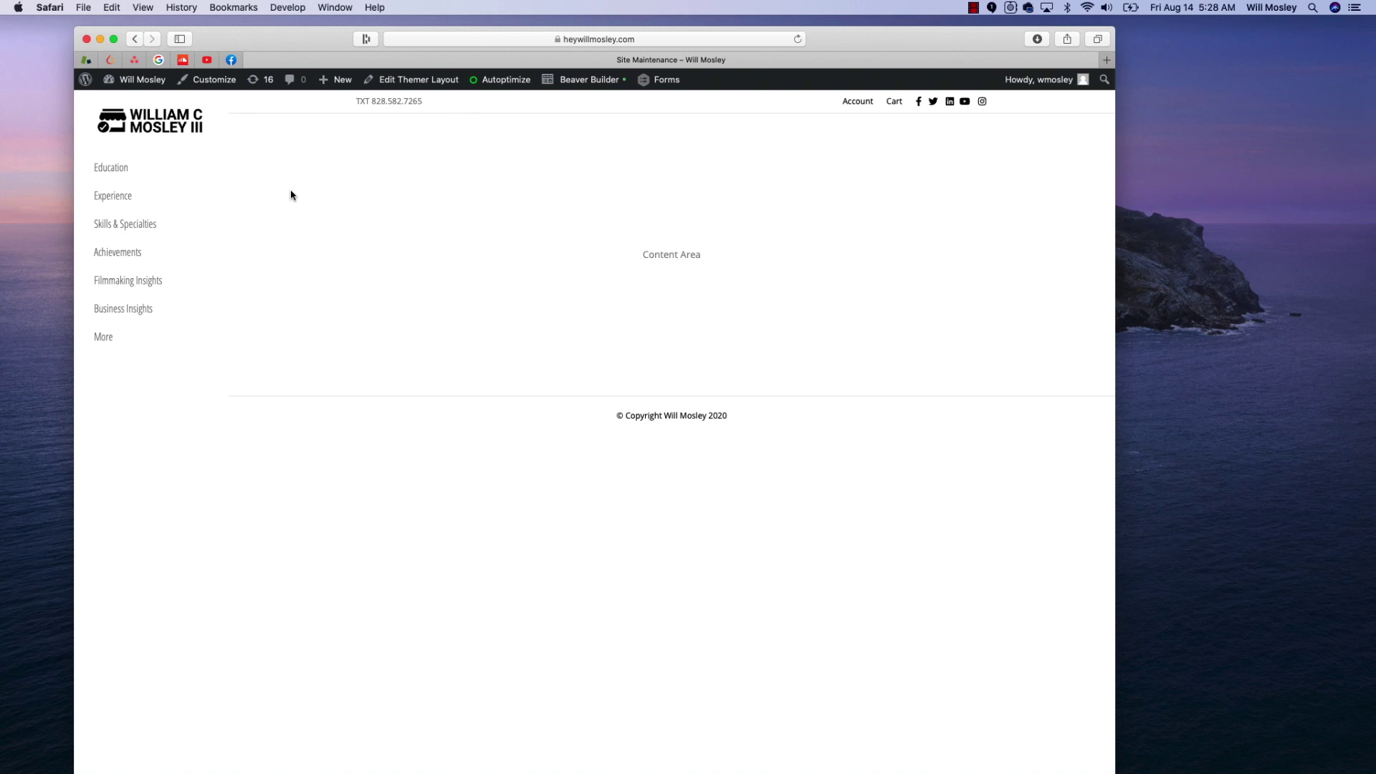
left_click(275, 146)
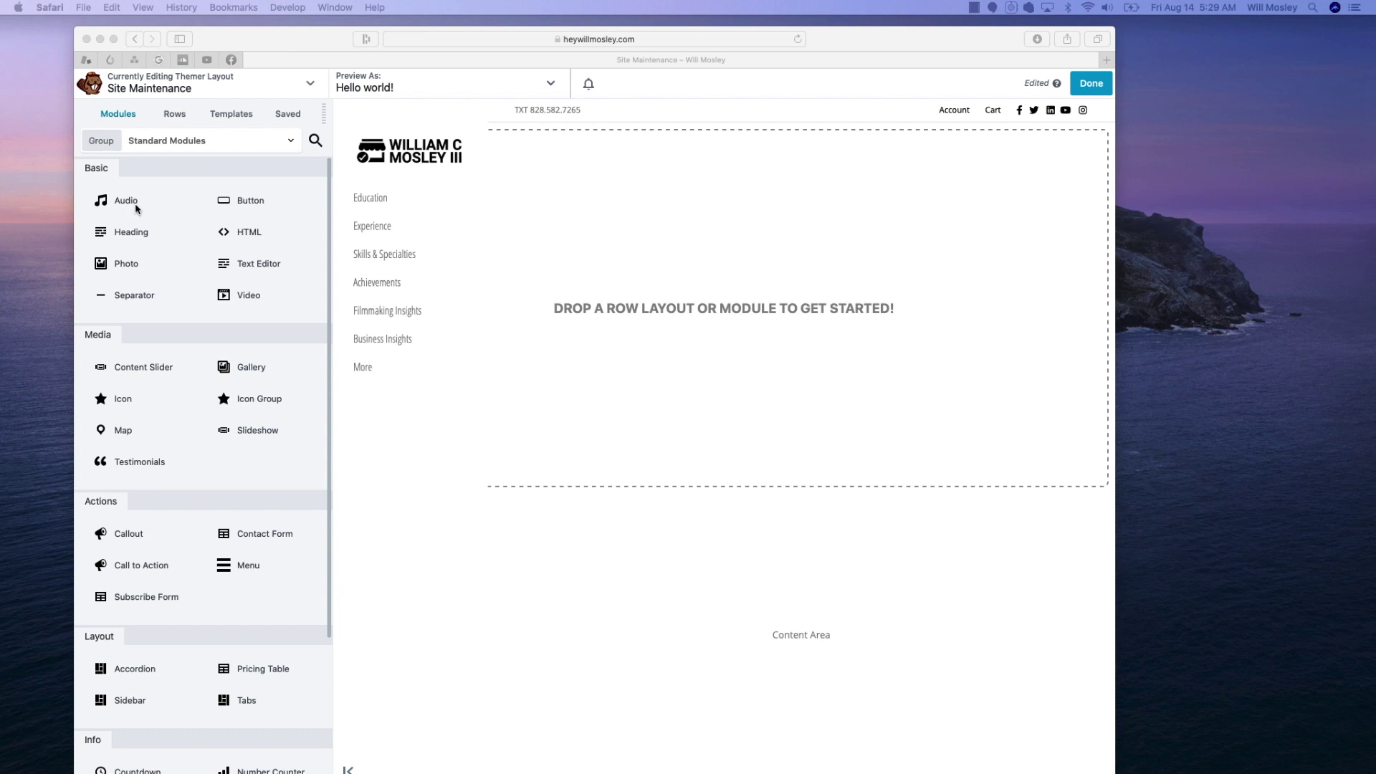
left_click(130, 240)
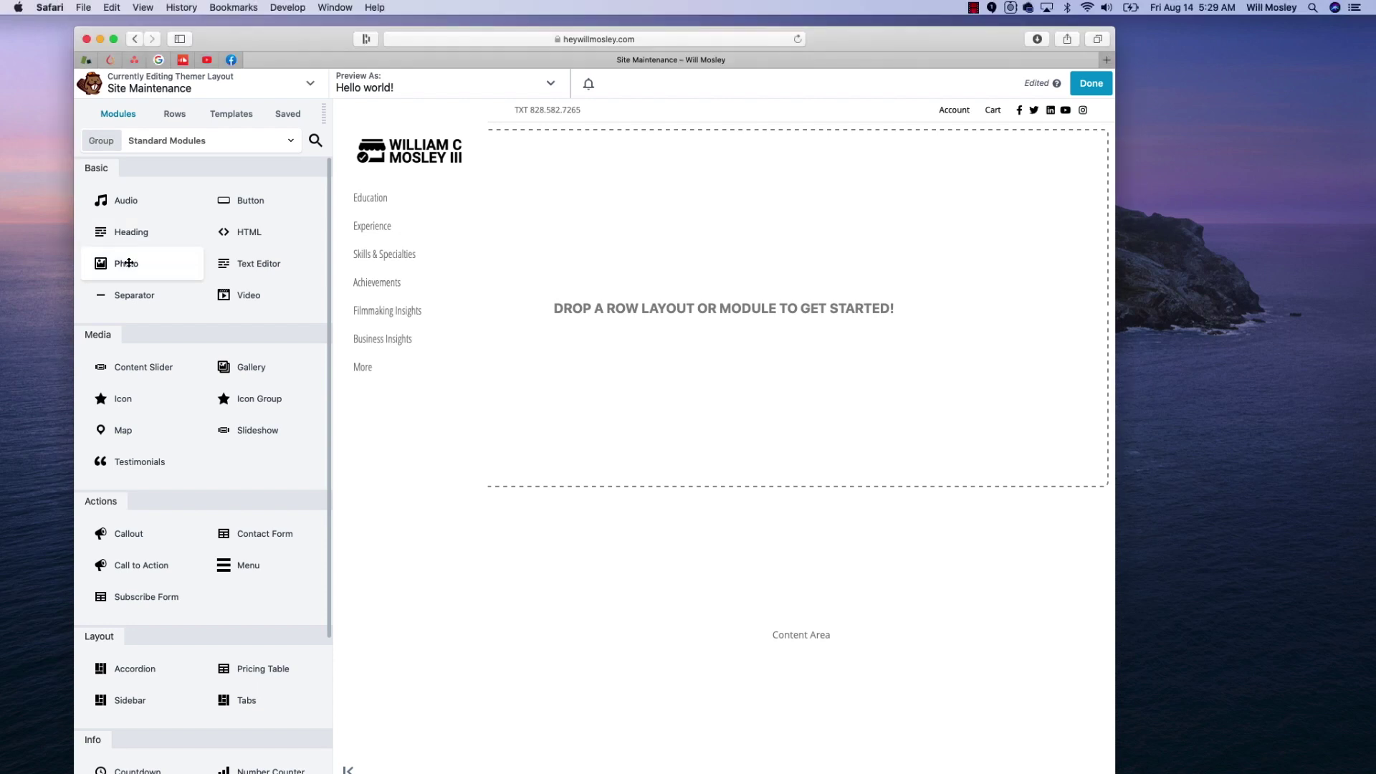
scroll(129, 258, "down", 2)
scroll(129, 263, "up", 2)
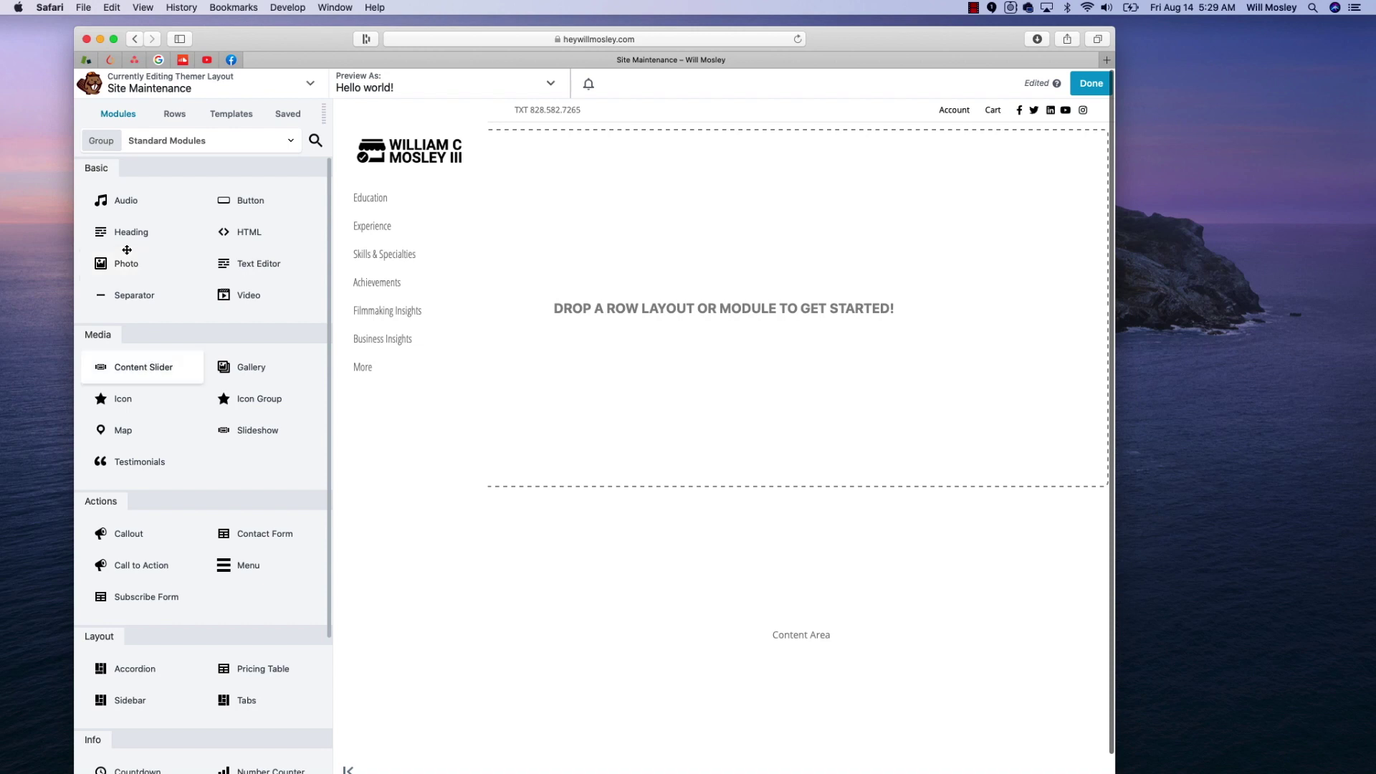
left_click_drag(240, 265, 586, 164)
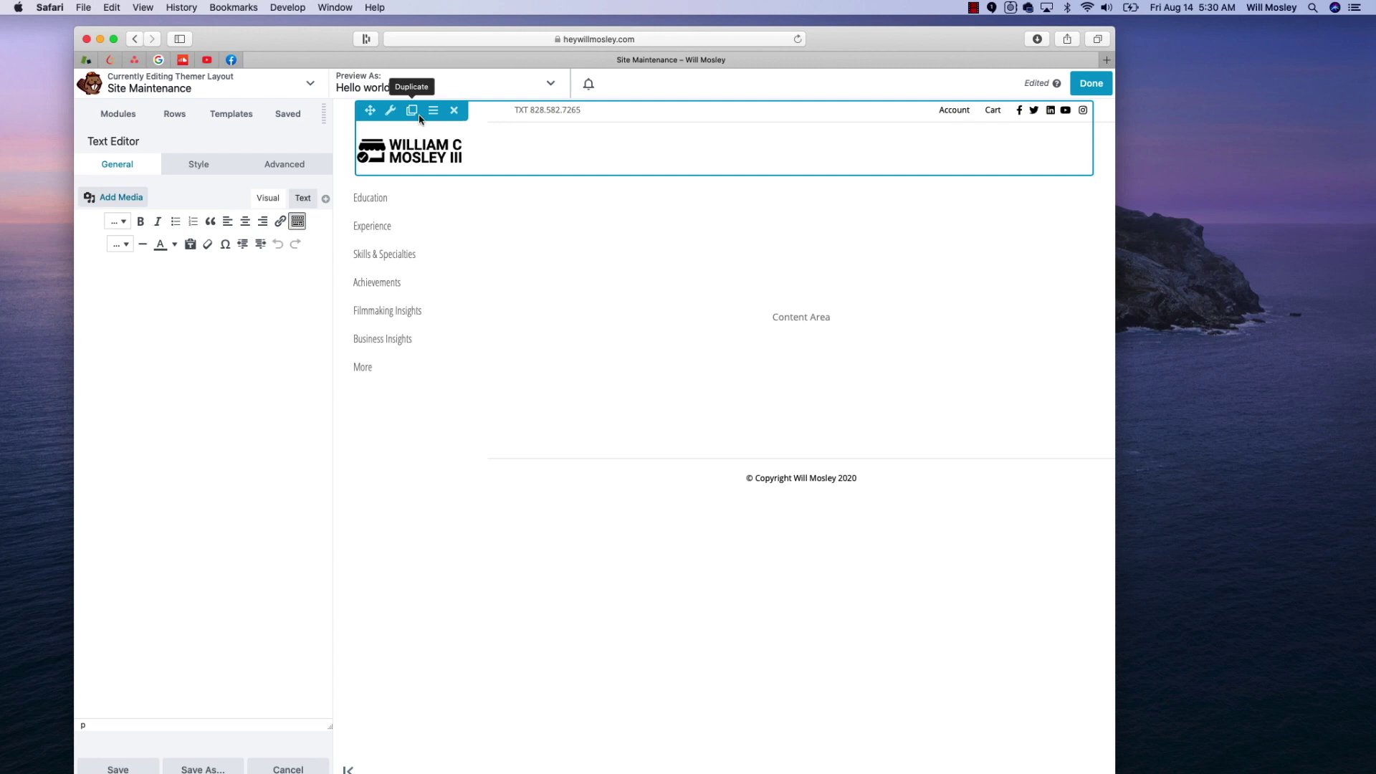
Centre-align the text in the new Text Editor module
left_click(168, 261)
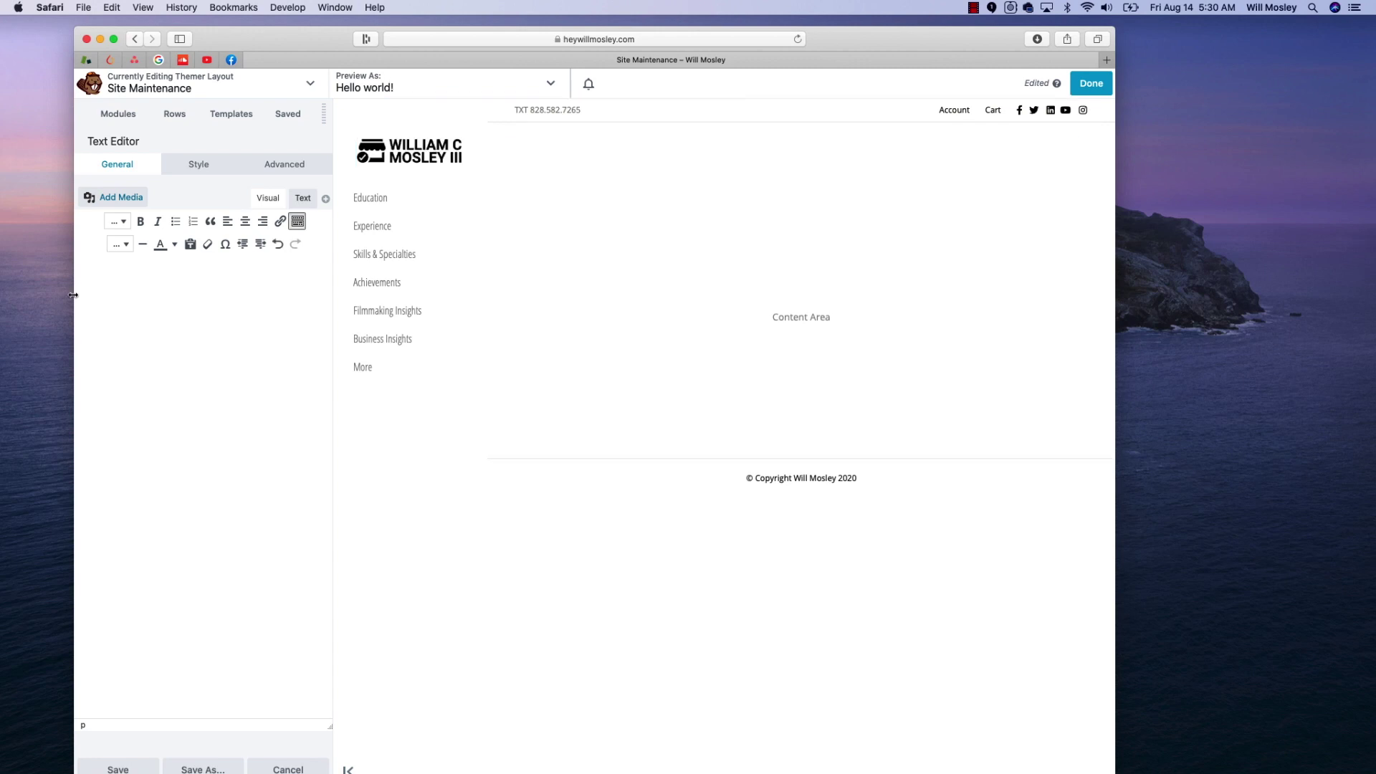
left_click(244, 221)
type("T")
key("BackSpace")
key("BackSpace")
key("super+e")
type("S")
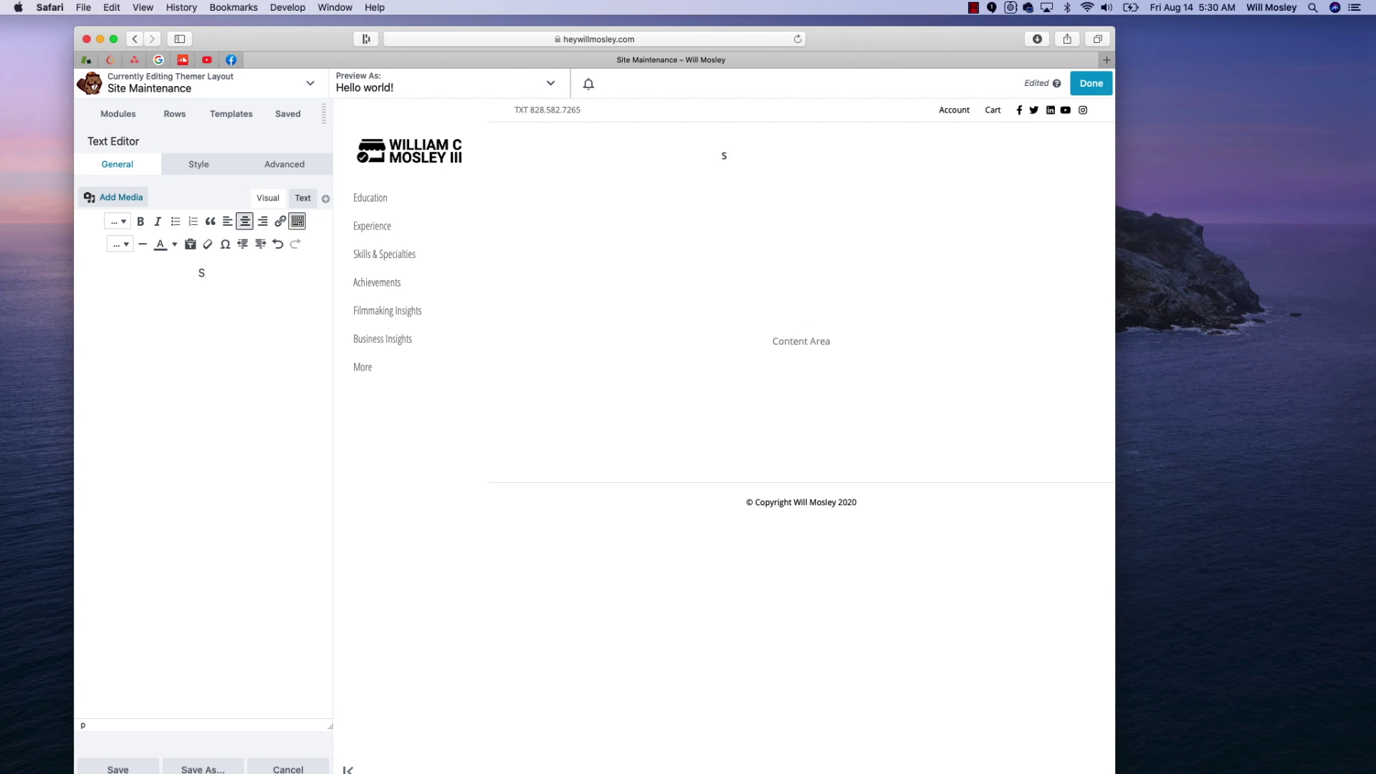
key("BackSpace")
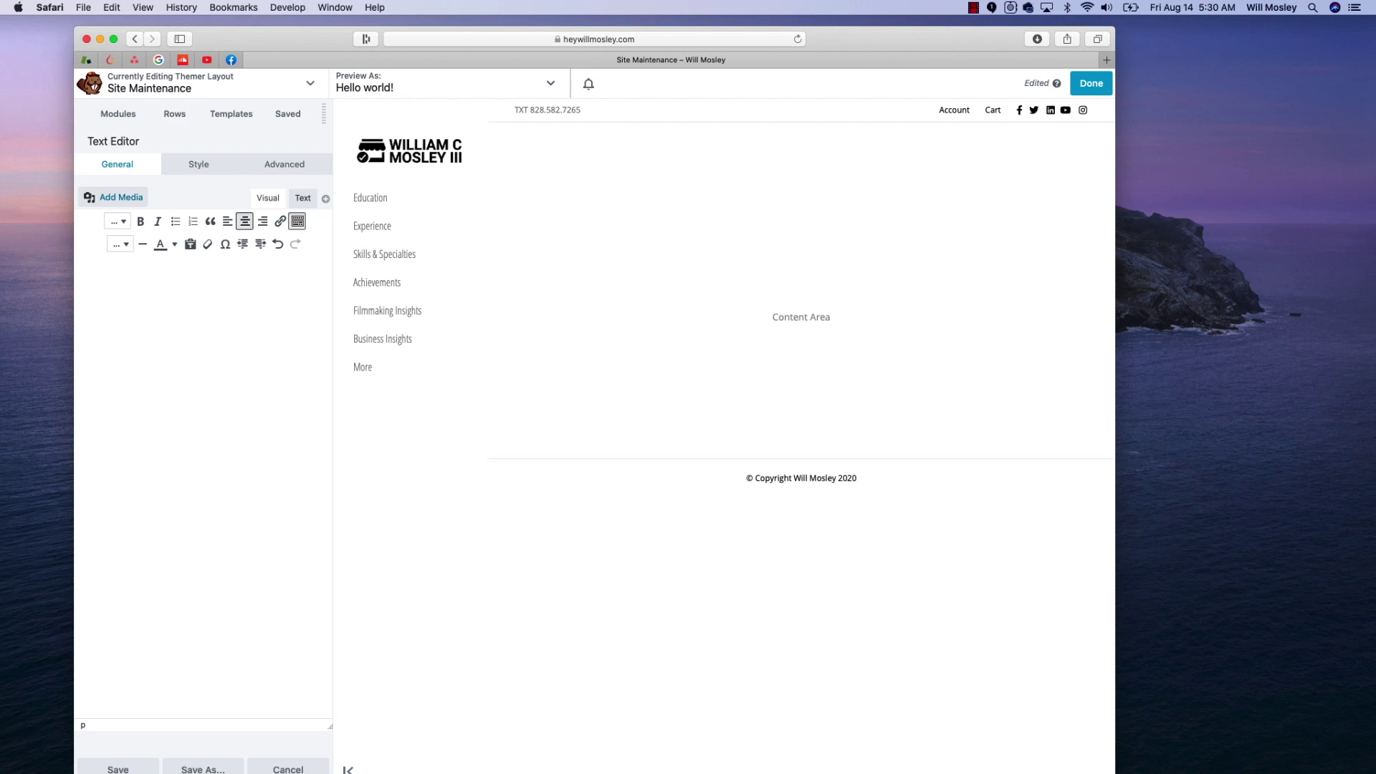
type("U")
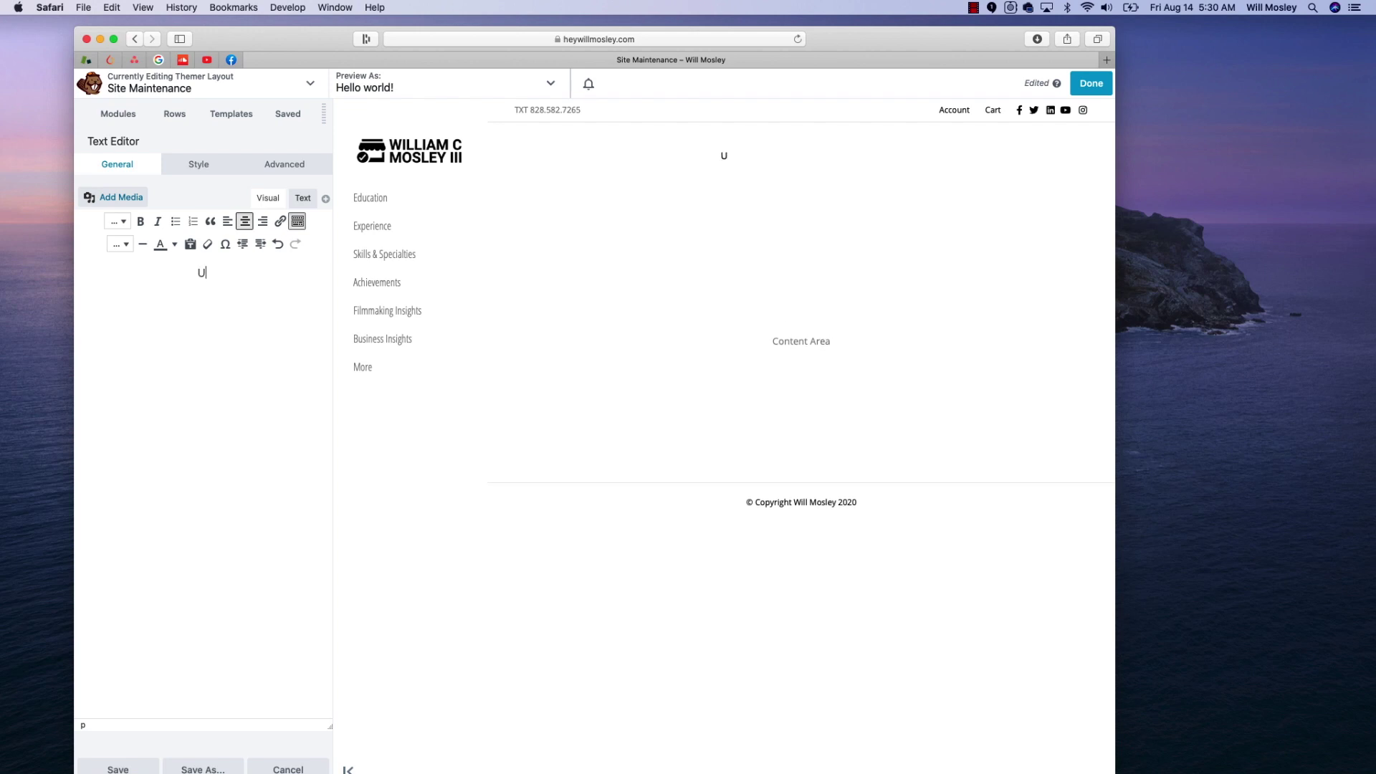
type("pdating")
key("BackSpace")
key("BackSpace")
key("BackSpace")
key("BackSpace")
key("BackSpace")
key("BackSpace")
key("BackSpace")
key("BackSpace")
Write "I'm currently making updates to the website." in the Text Editor module
type("I'm currently makingupda")
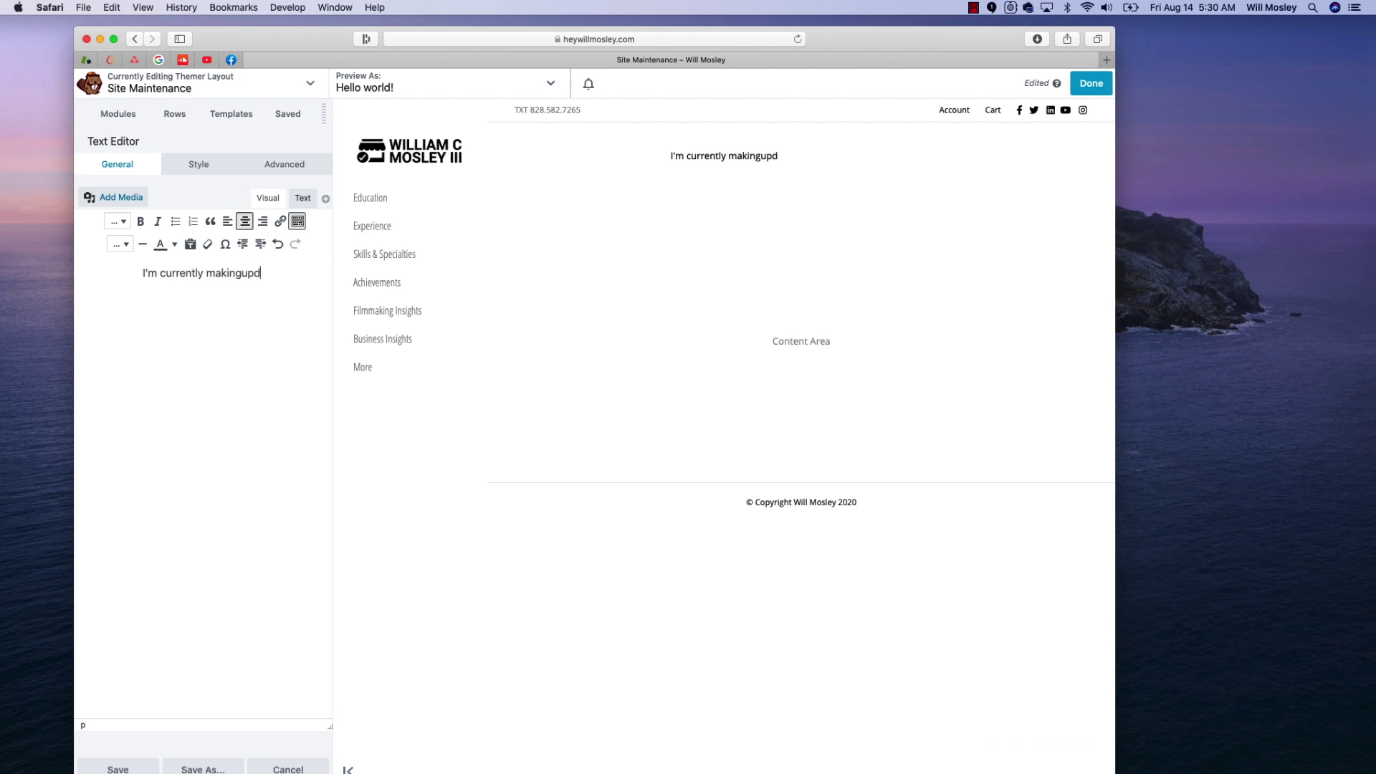
key("BackSpace")
key("BackSpace")
key("BackSpace")
key("BackSpace")
type("up")
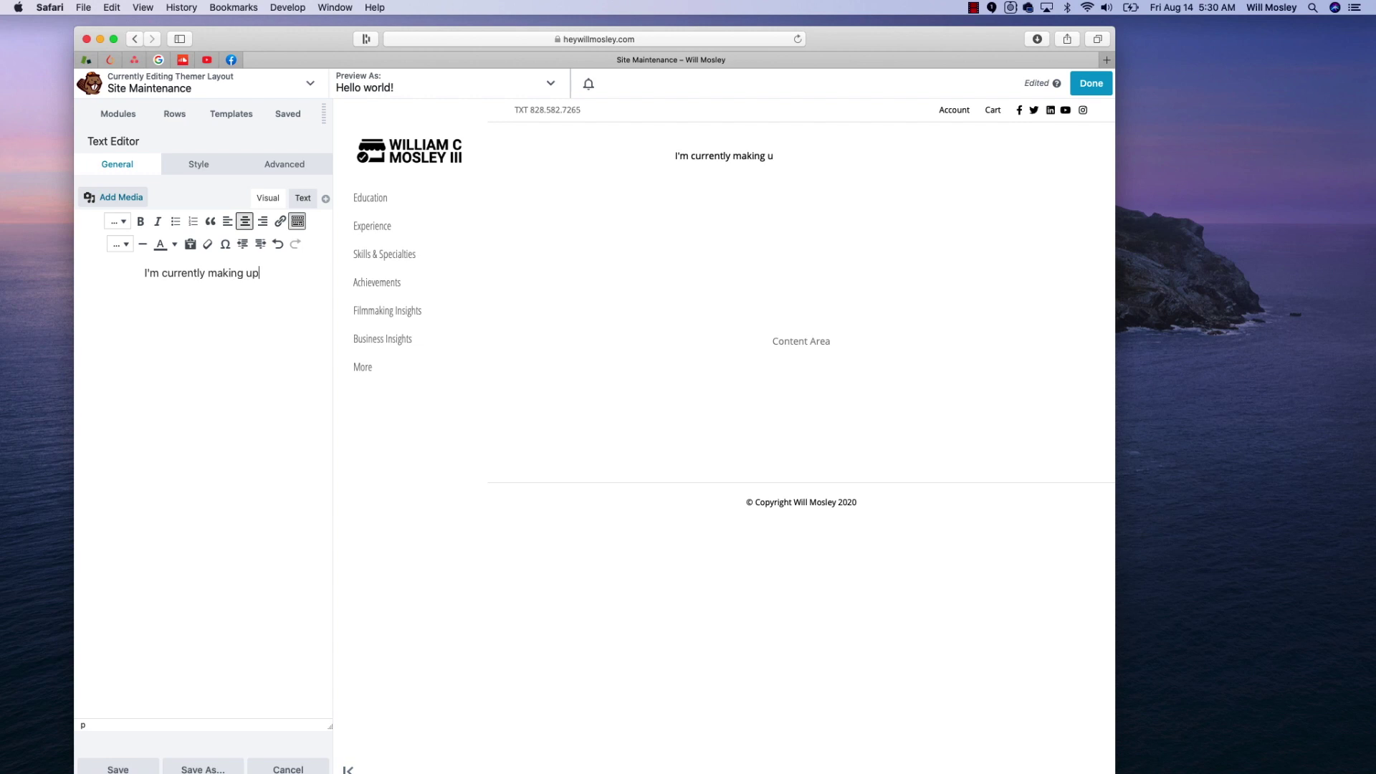
type("dates to the ")
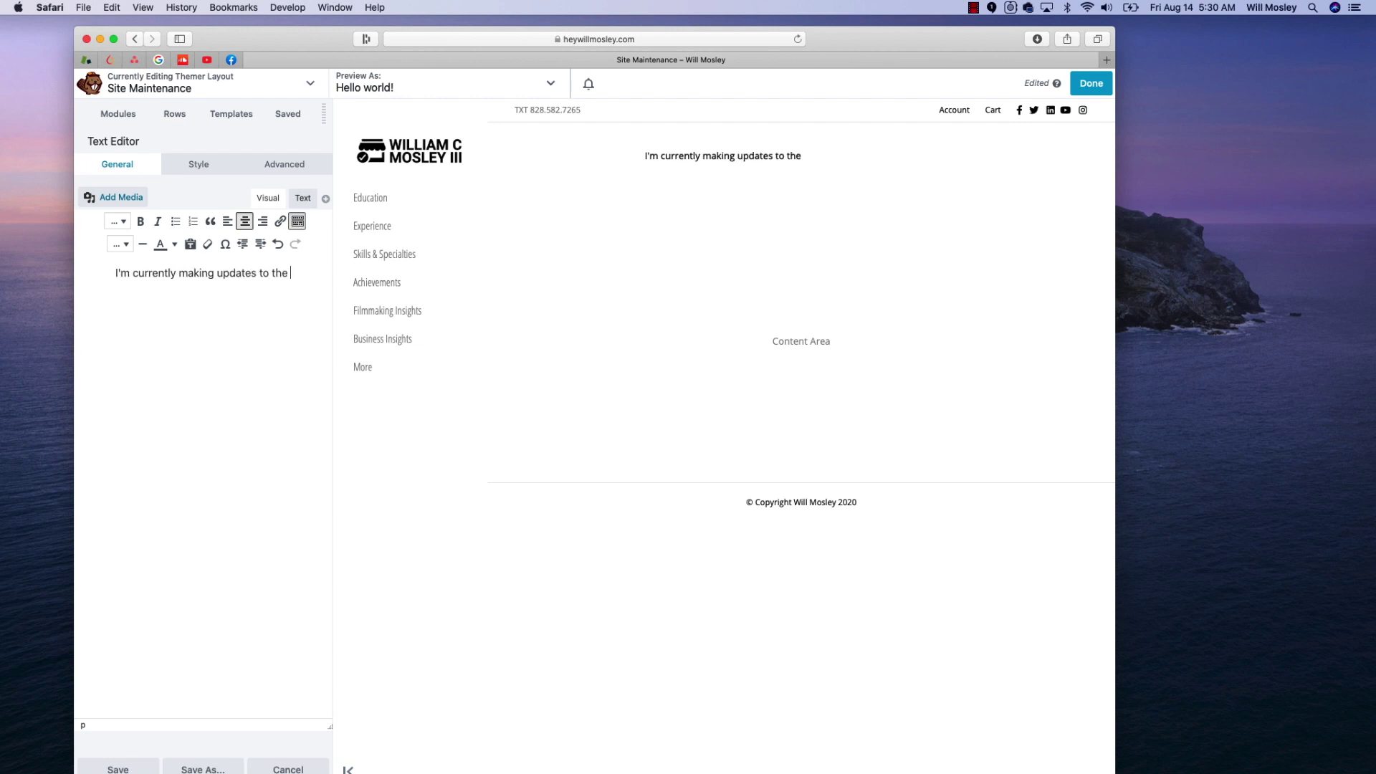
type("website.")
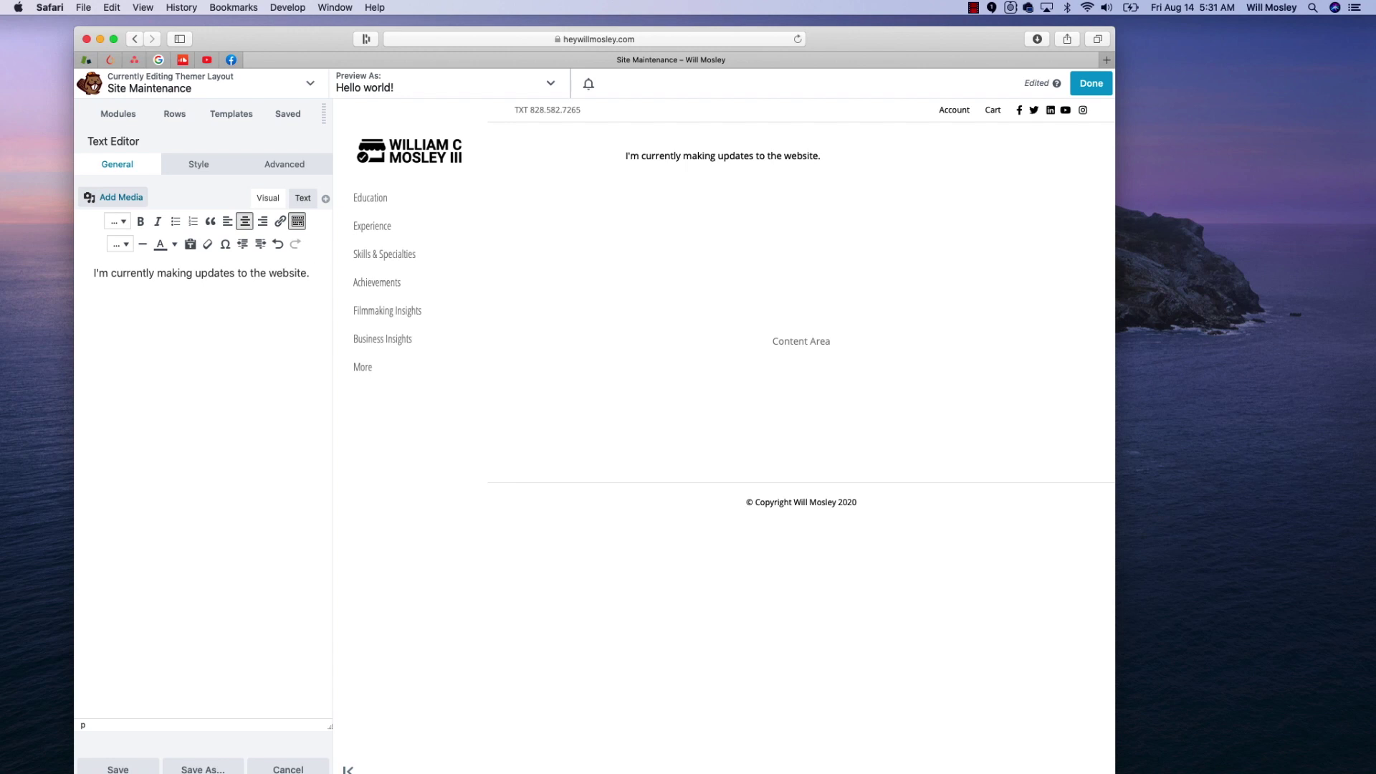
Add "If anything wobbles while I'm moving stuff, don't be alarmed" to the end of the maintenance notice text
type("If")
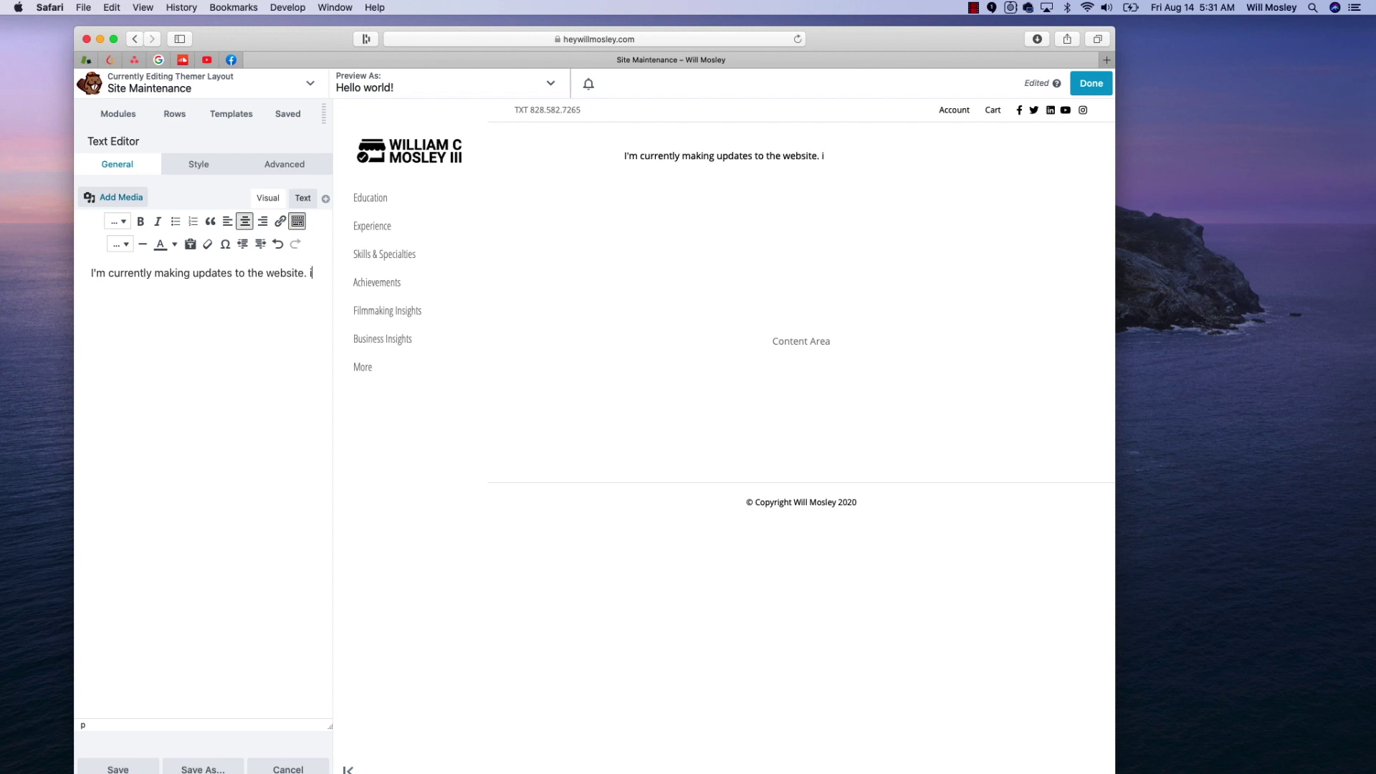
type(" anything")
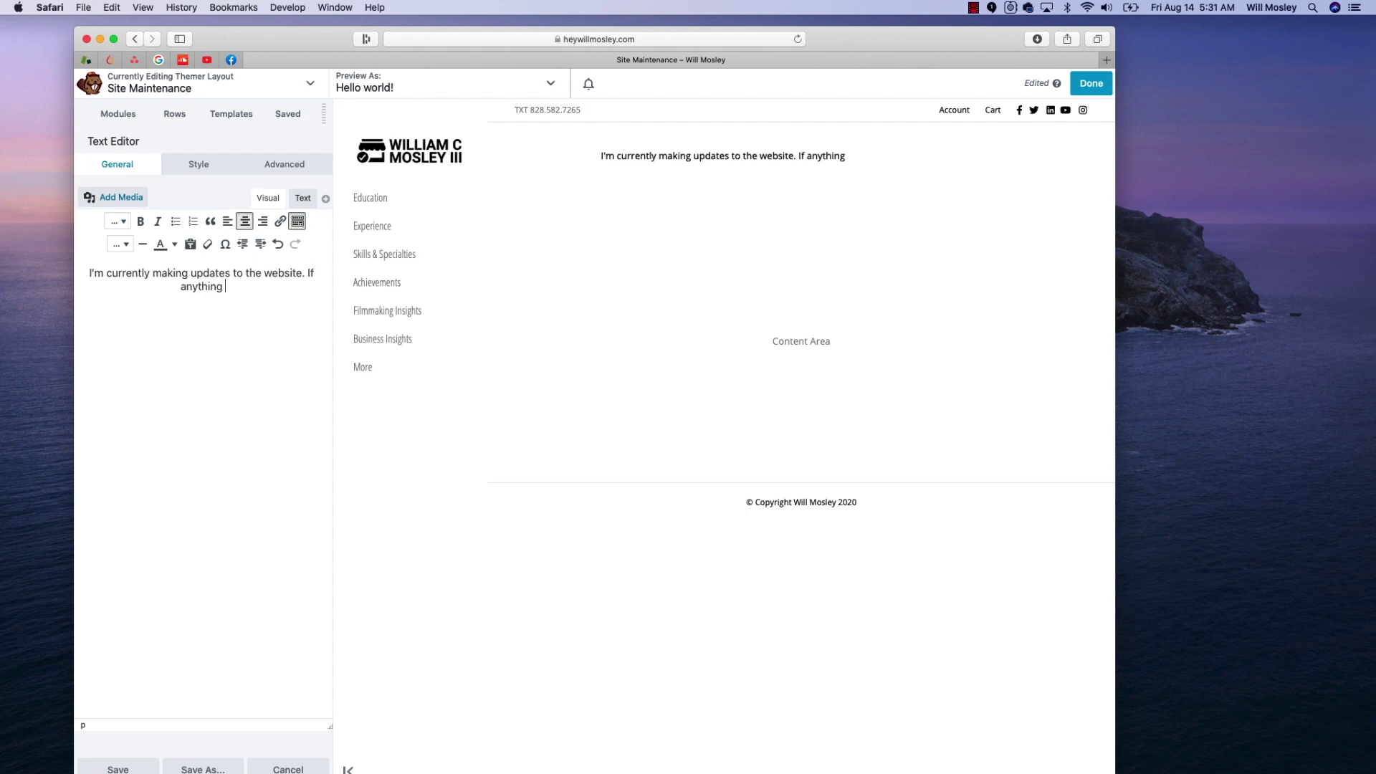
type(" wobbles w")
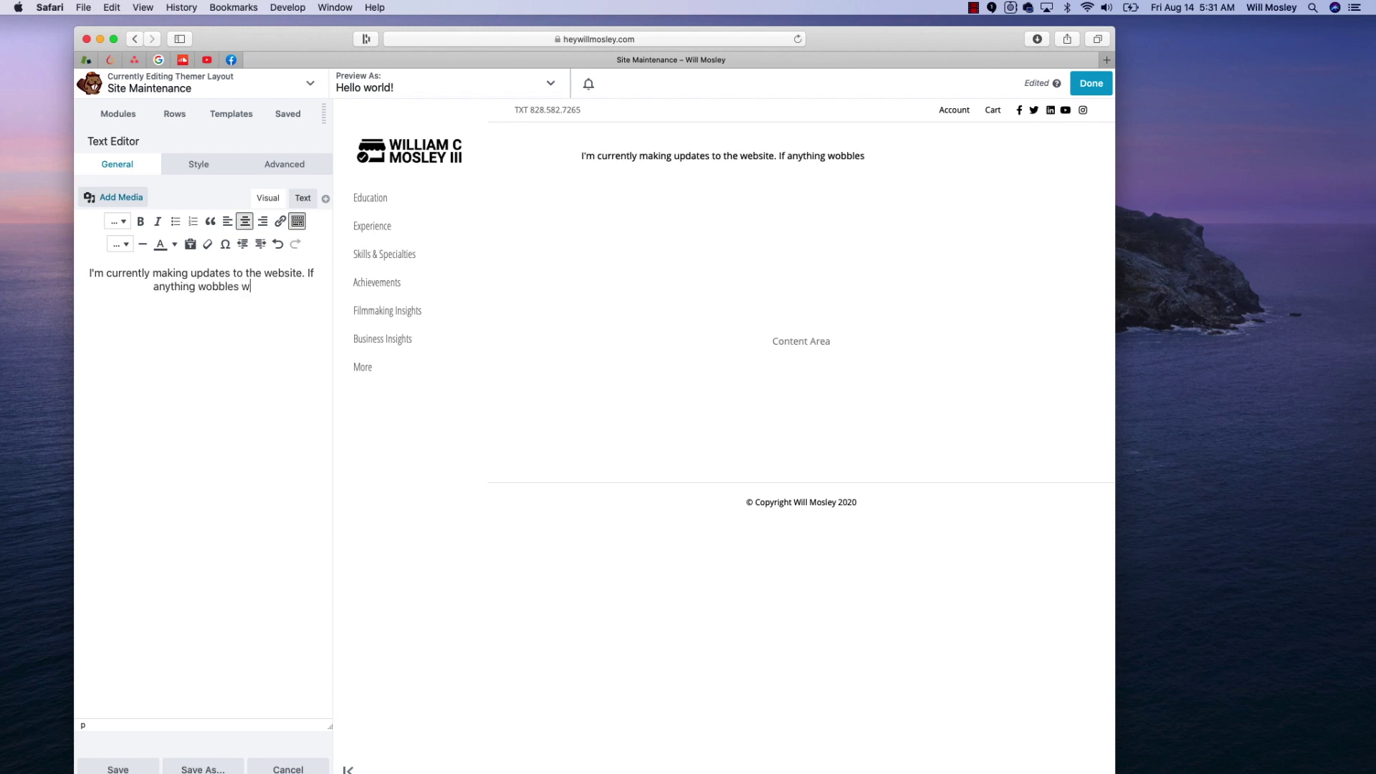
type("hile I'm ")
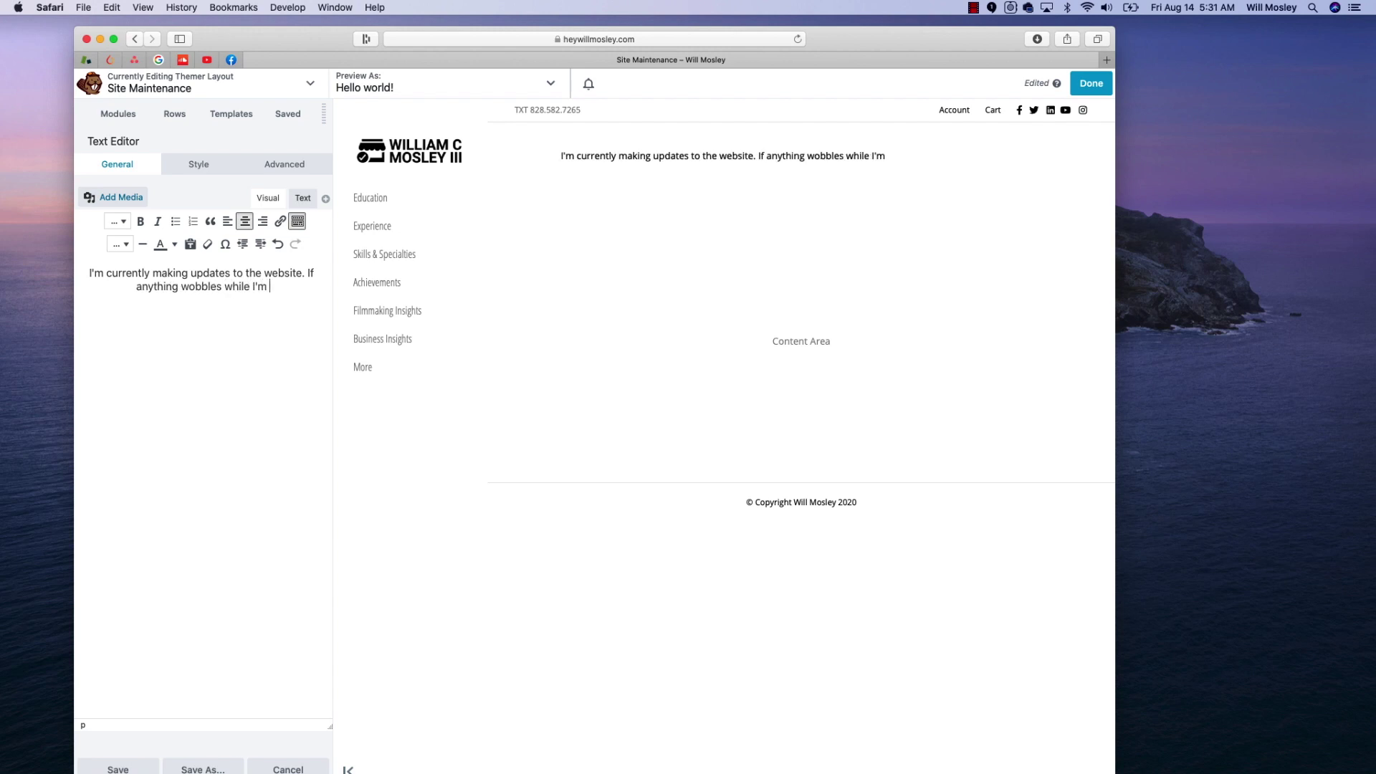
type("movin")
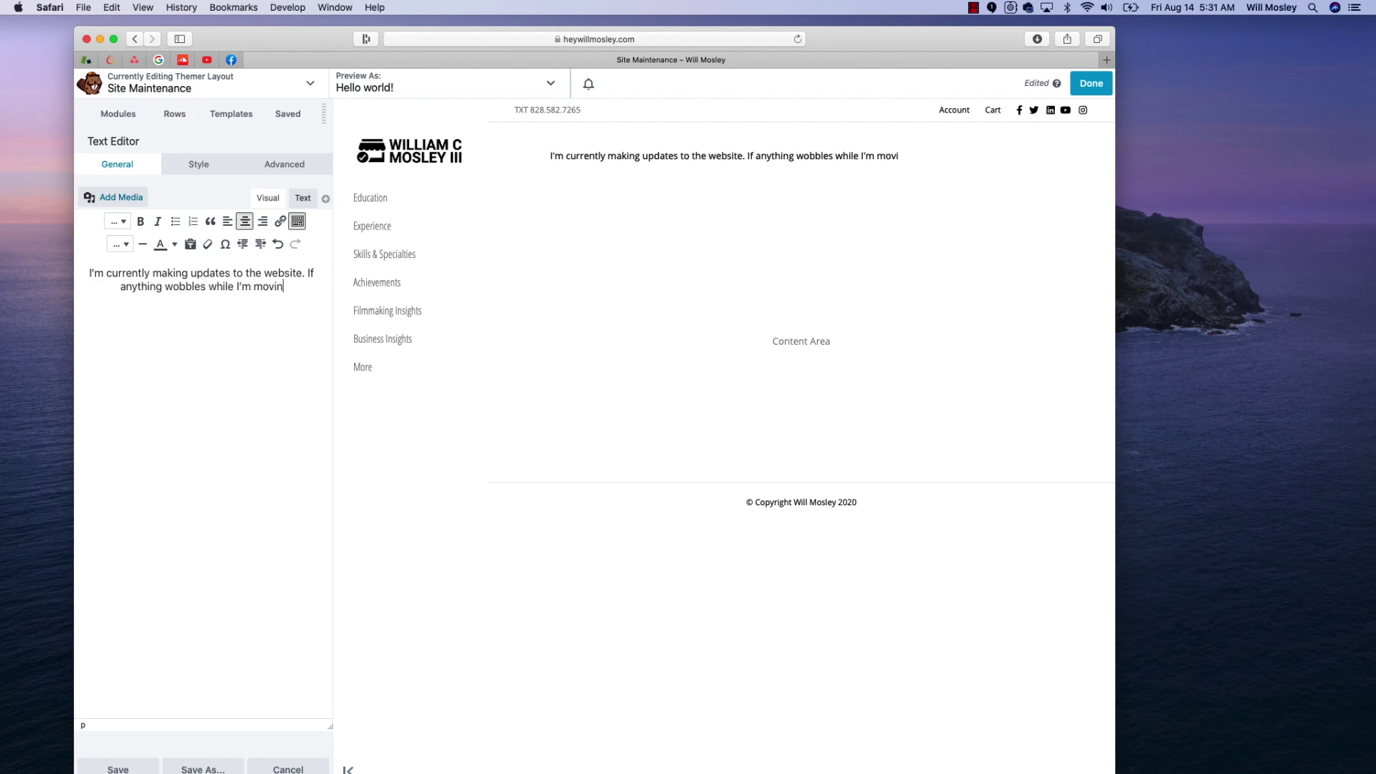
type("g stuf")
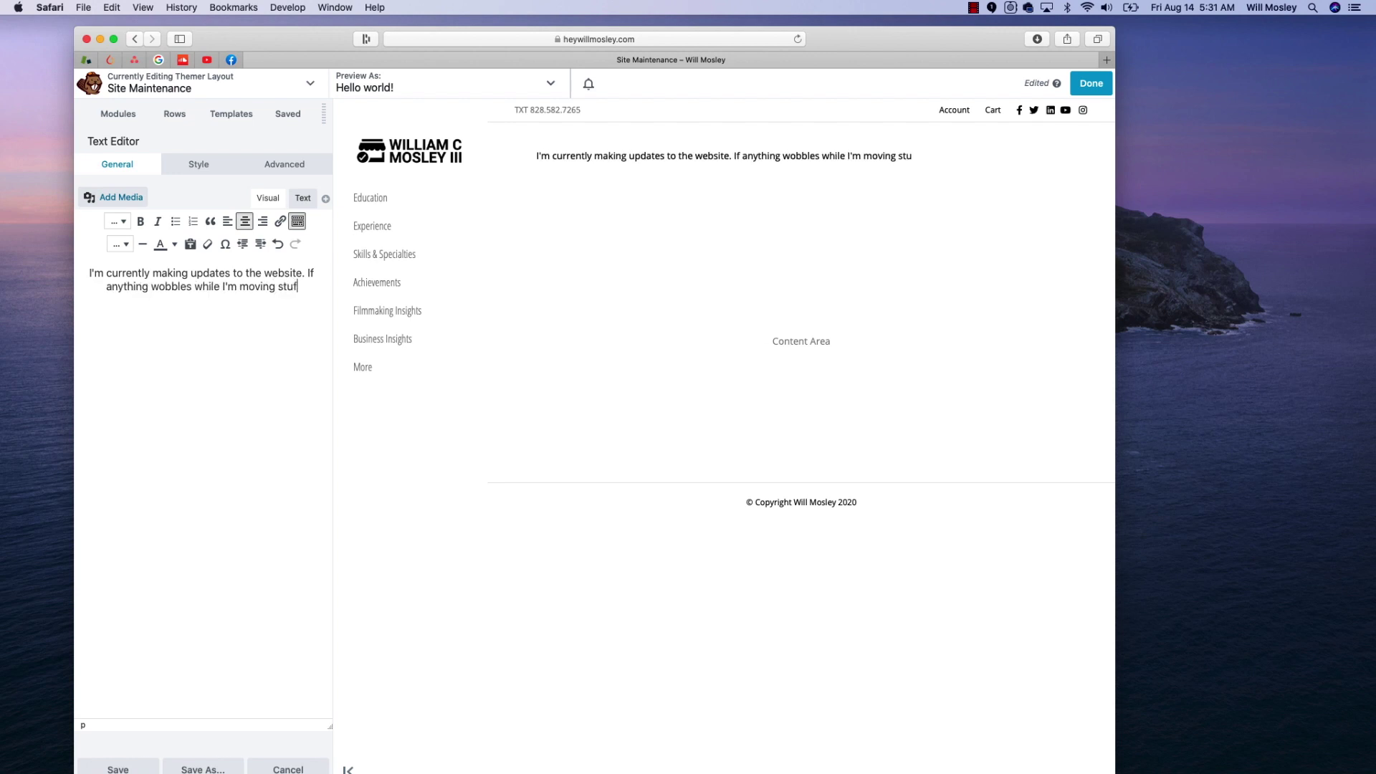
type("f, don't be ")
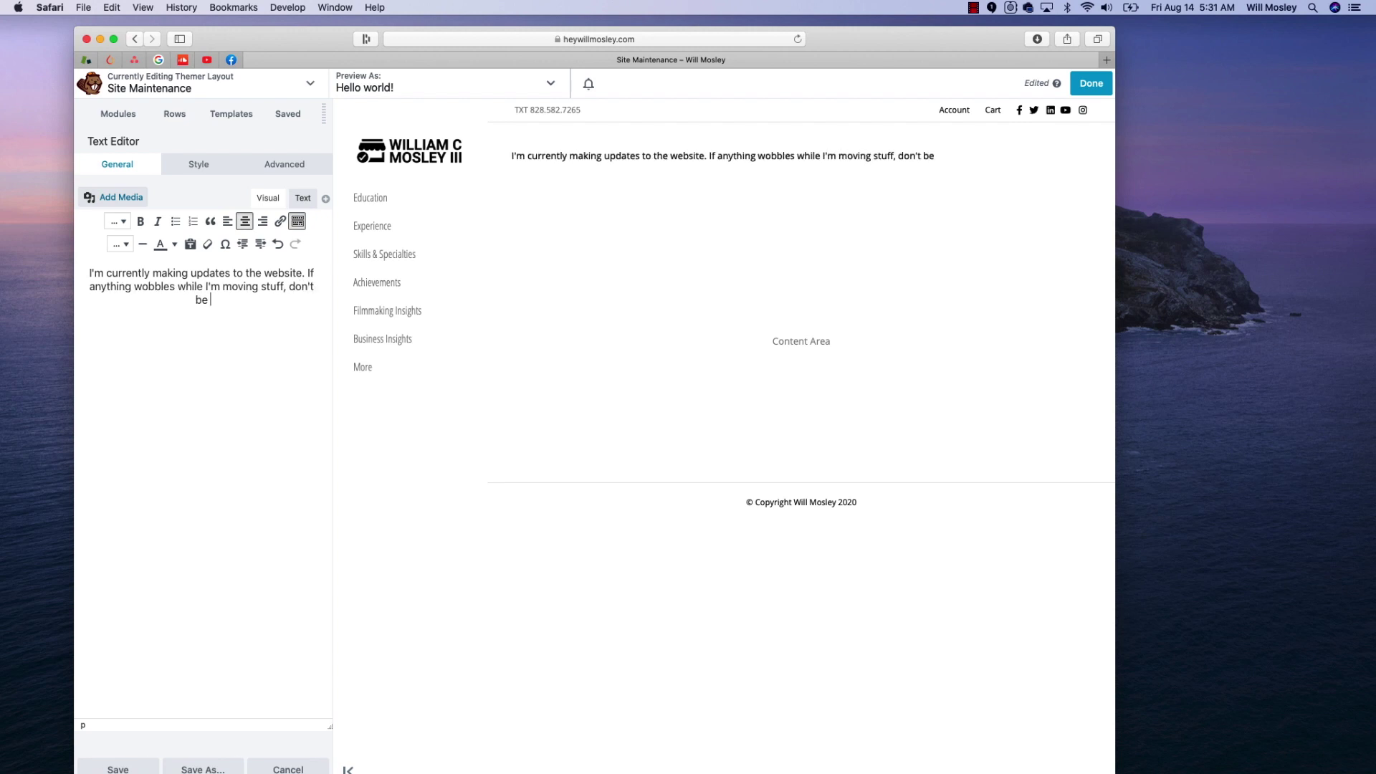
type("alarmed")
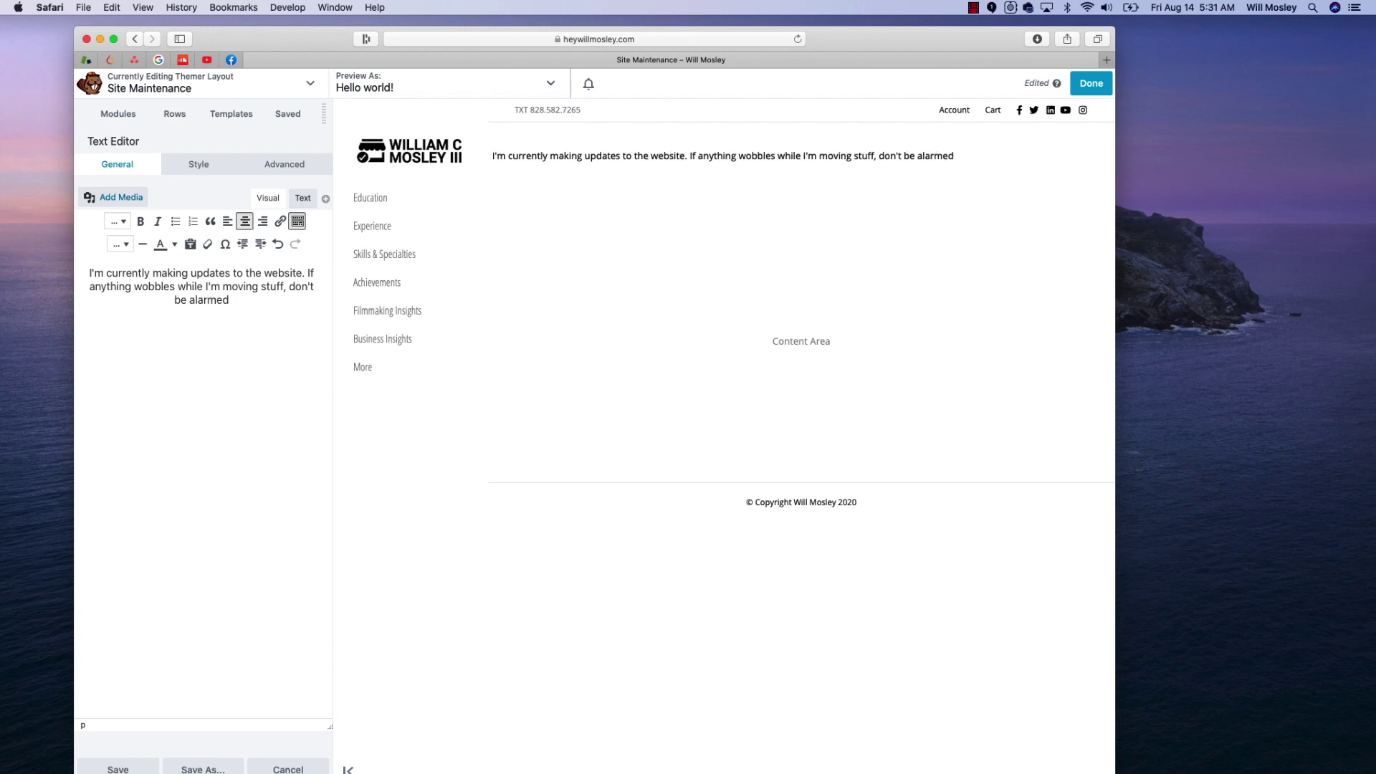
Try a nerd-face emoji at the end of the notice text and delete it again
key("ctrl+super+space")
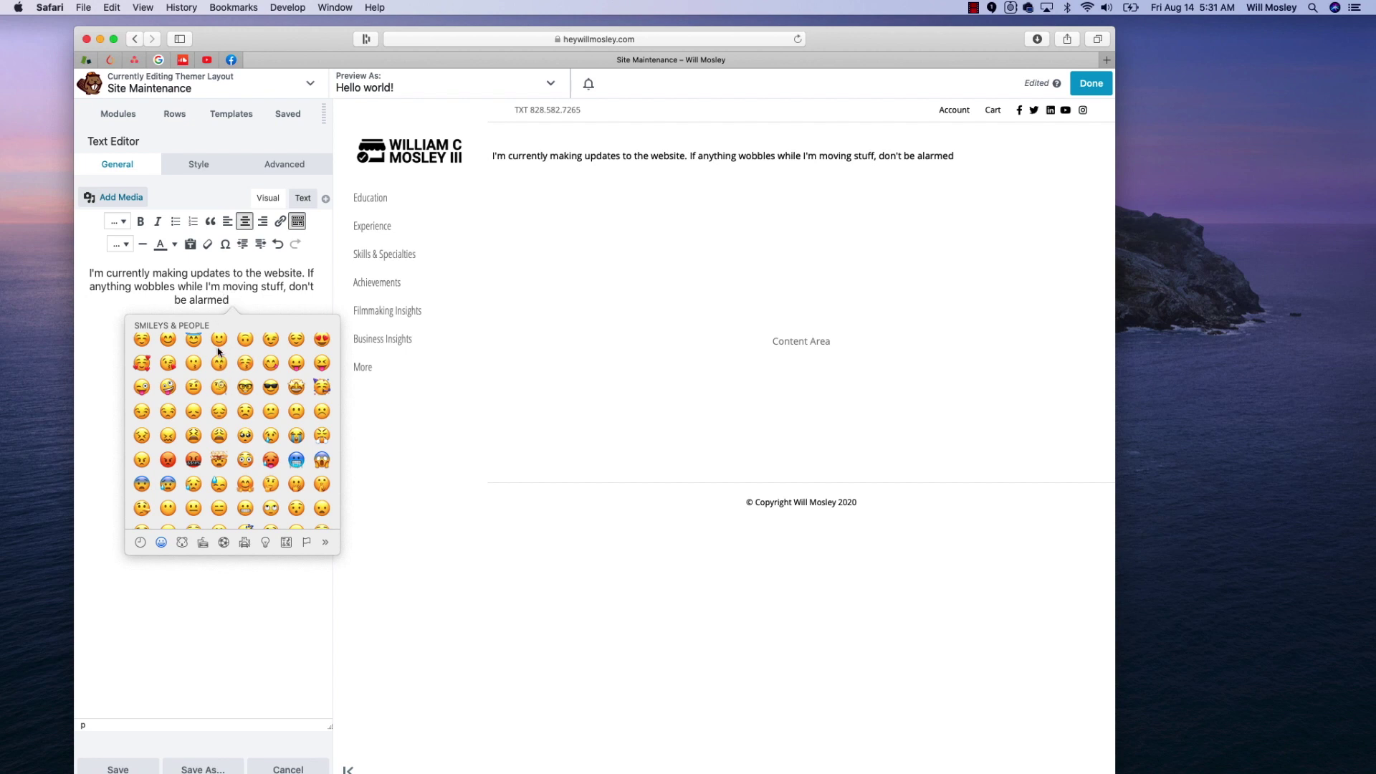
left_click(245, 387)
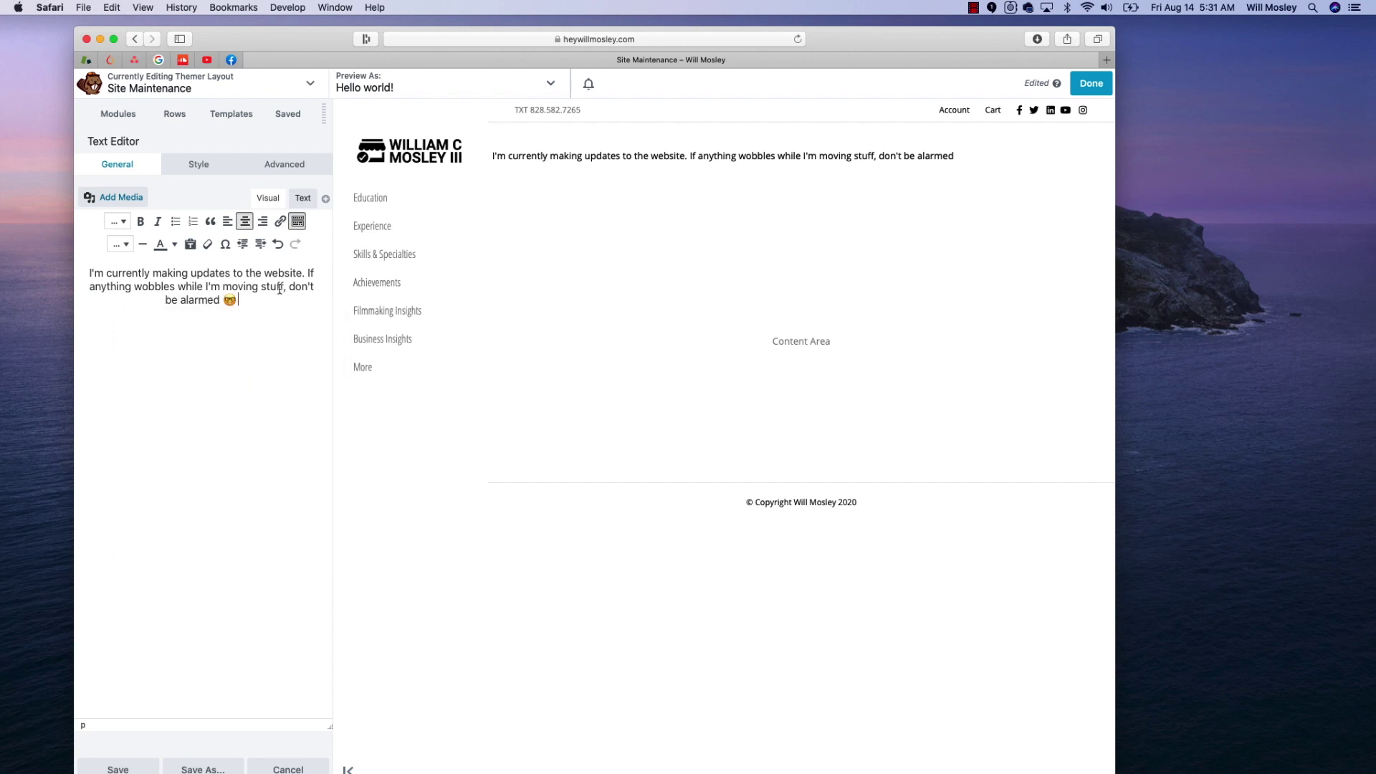
left_click(234, 285, "shift")
left_click(248, 297)
key("BackSpace")
key("BackSpace")
End the notice's second sentence with a period
type(".")
key("BackSpace")
type(".")
key("shift+Up")
key("shift+Right")
key("shift+Right")
key("shift+Right")
key("shift+Right")
key("shift+Right")
key("shift+Right")
key("shift+Right")
key("shift+Right")
key("shift+Right")
key("shift+Right")
key("shift+Right")
key("shift+Right")
key("shift+Right")
key("shift+Right")
key("shift+Left")
key("shift+Left")
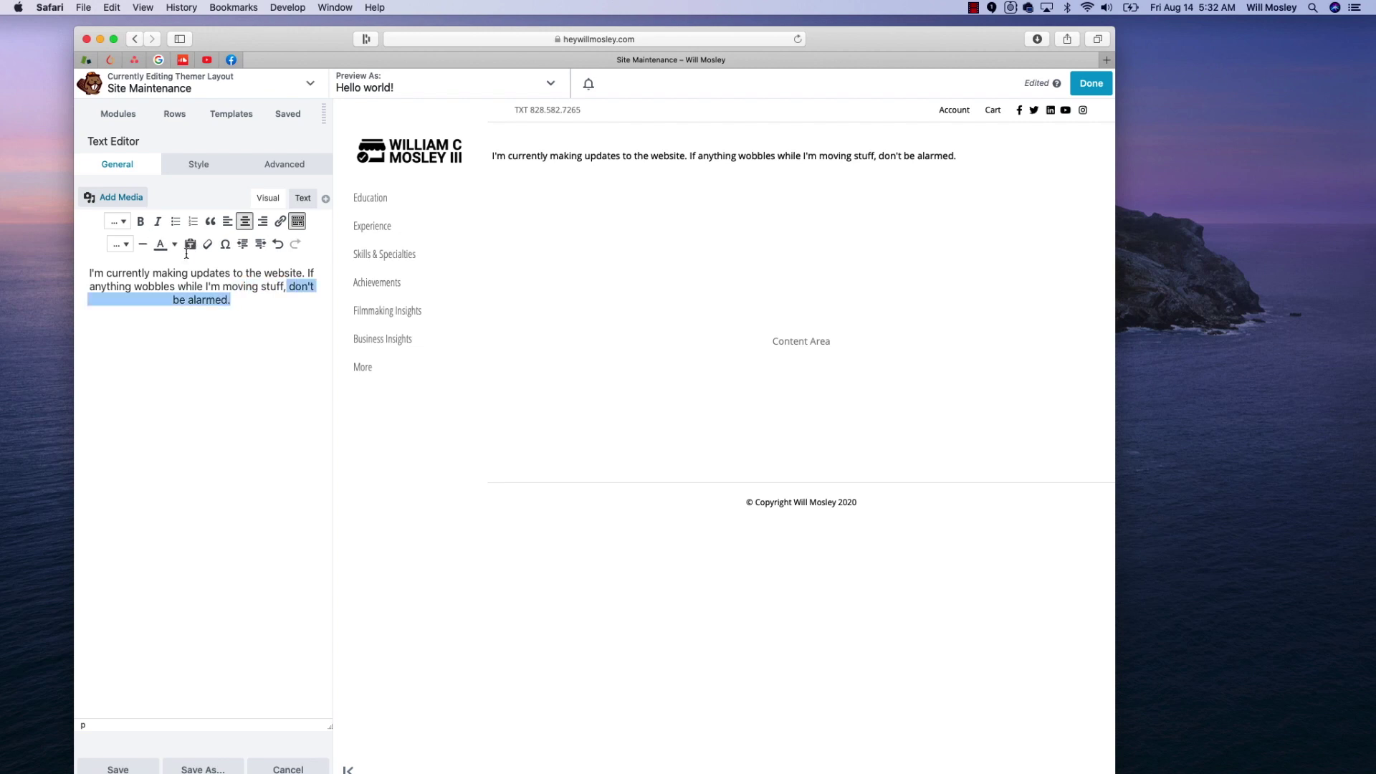
key("Right")
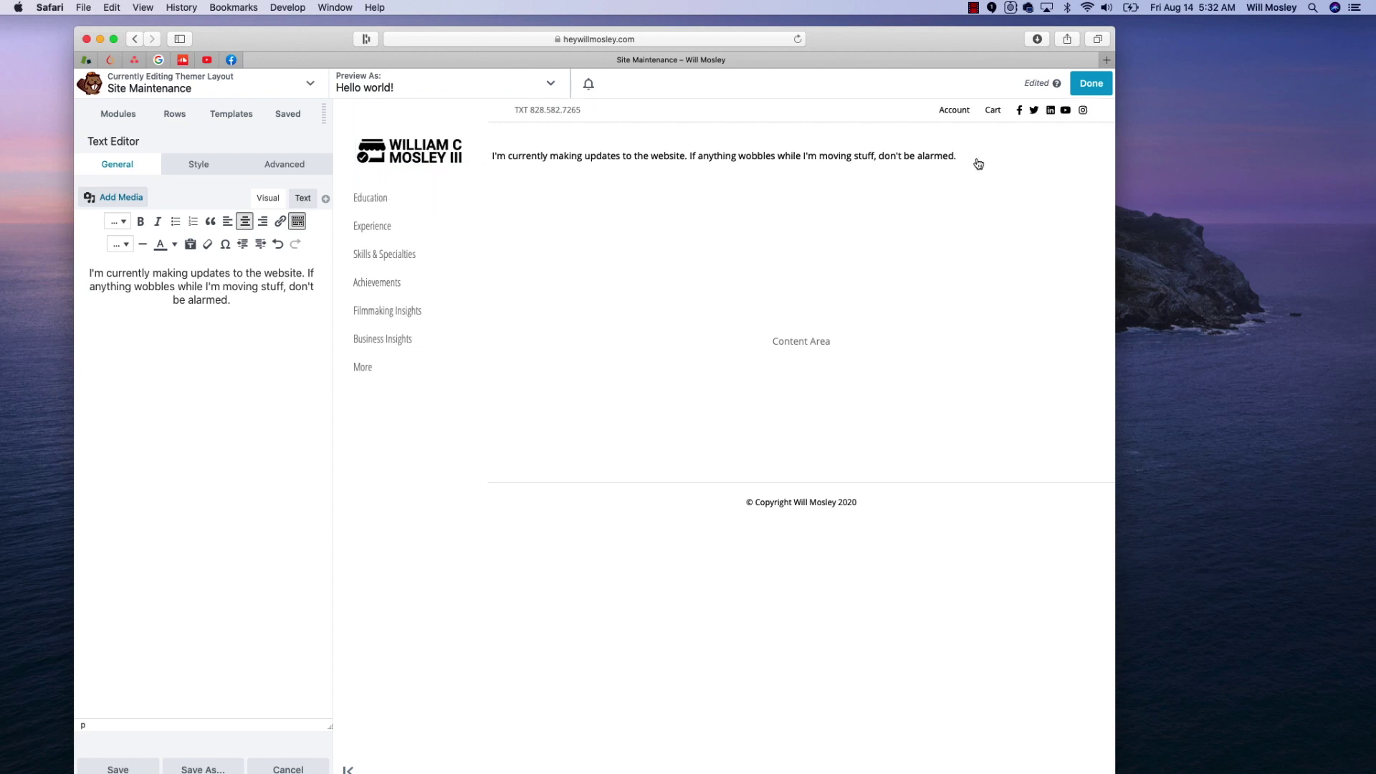
Open the Text Editor module's advanced spacing settings and set its left margin to 150 px
mouse_move(979, 164)
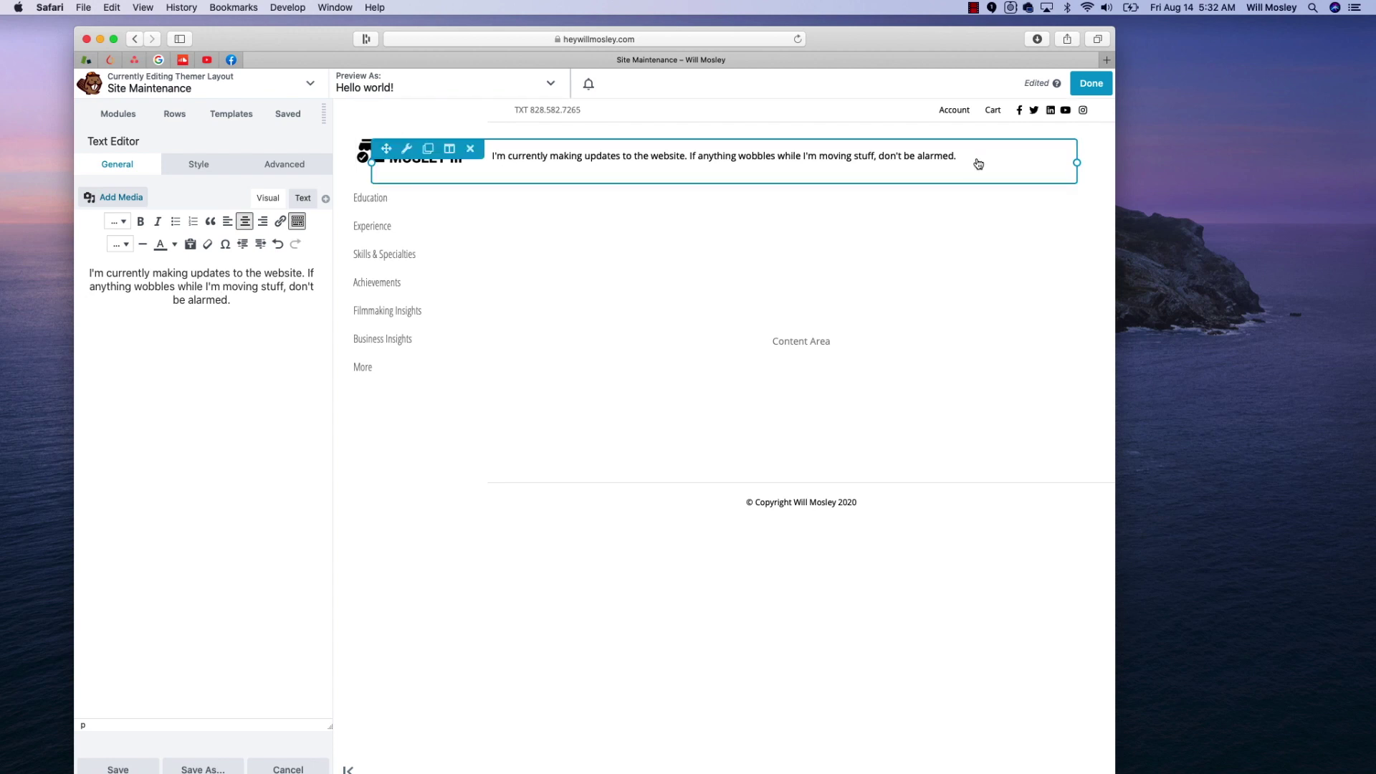
left_click(296, 169)
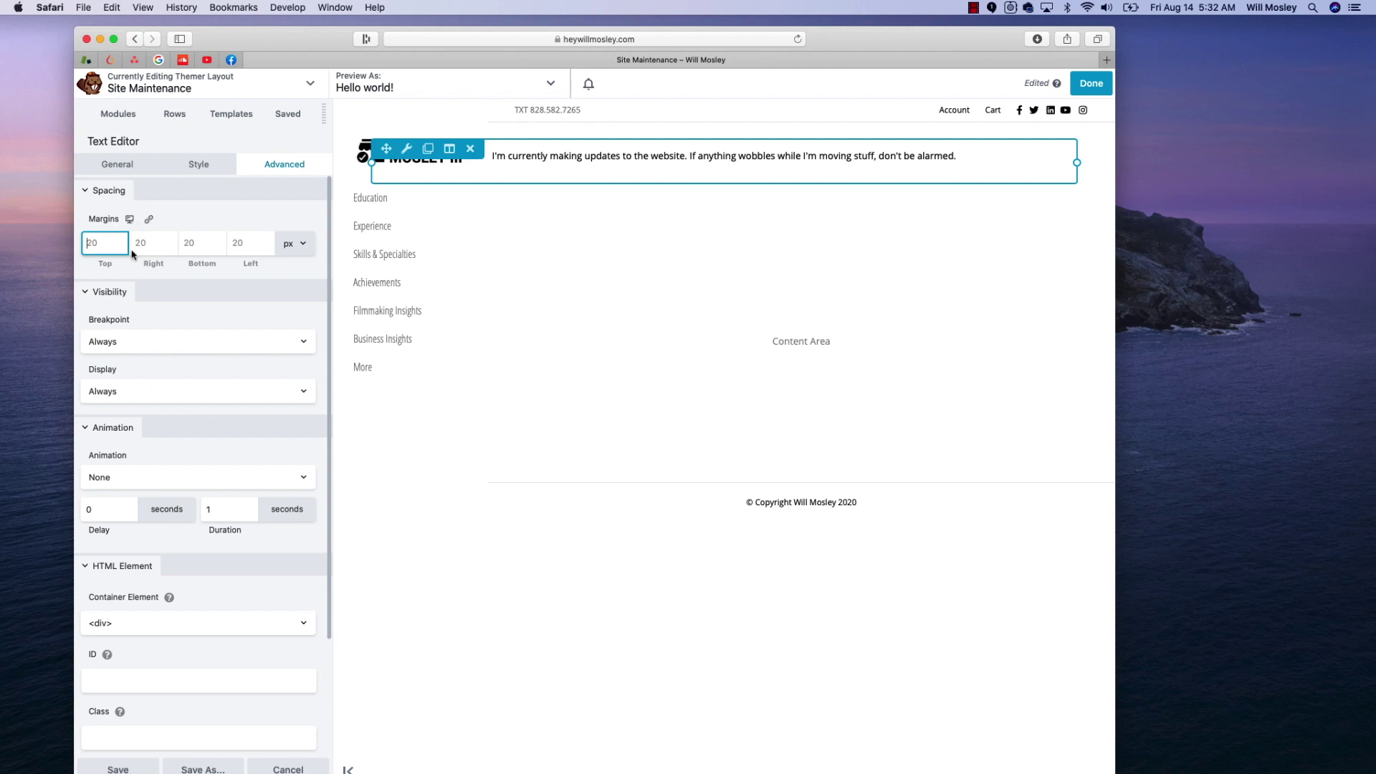
scroll(131, 307, "down", 1)
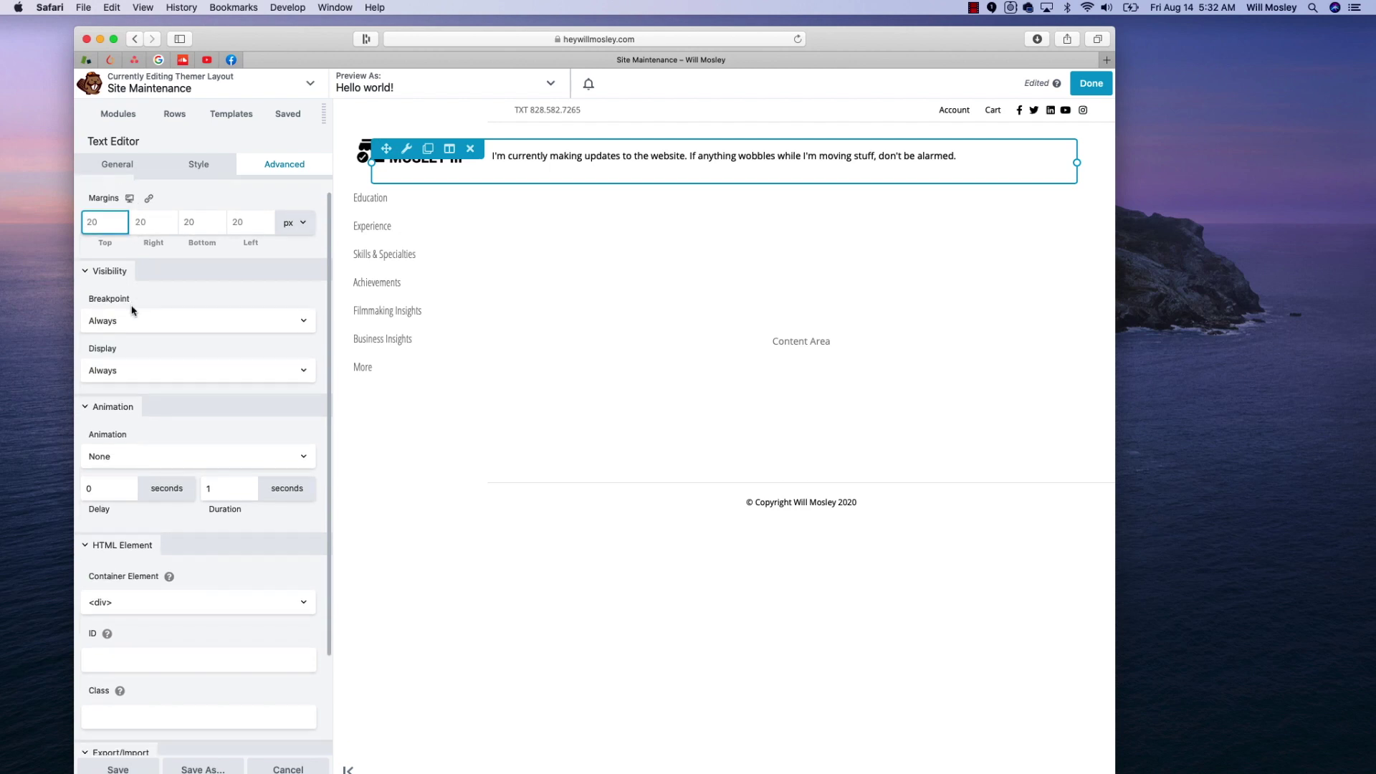
scroll(131, 307, "up", 1)
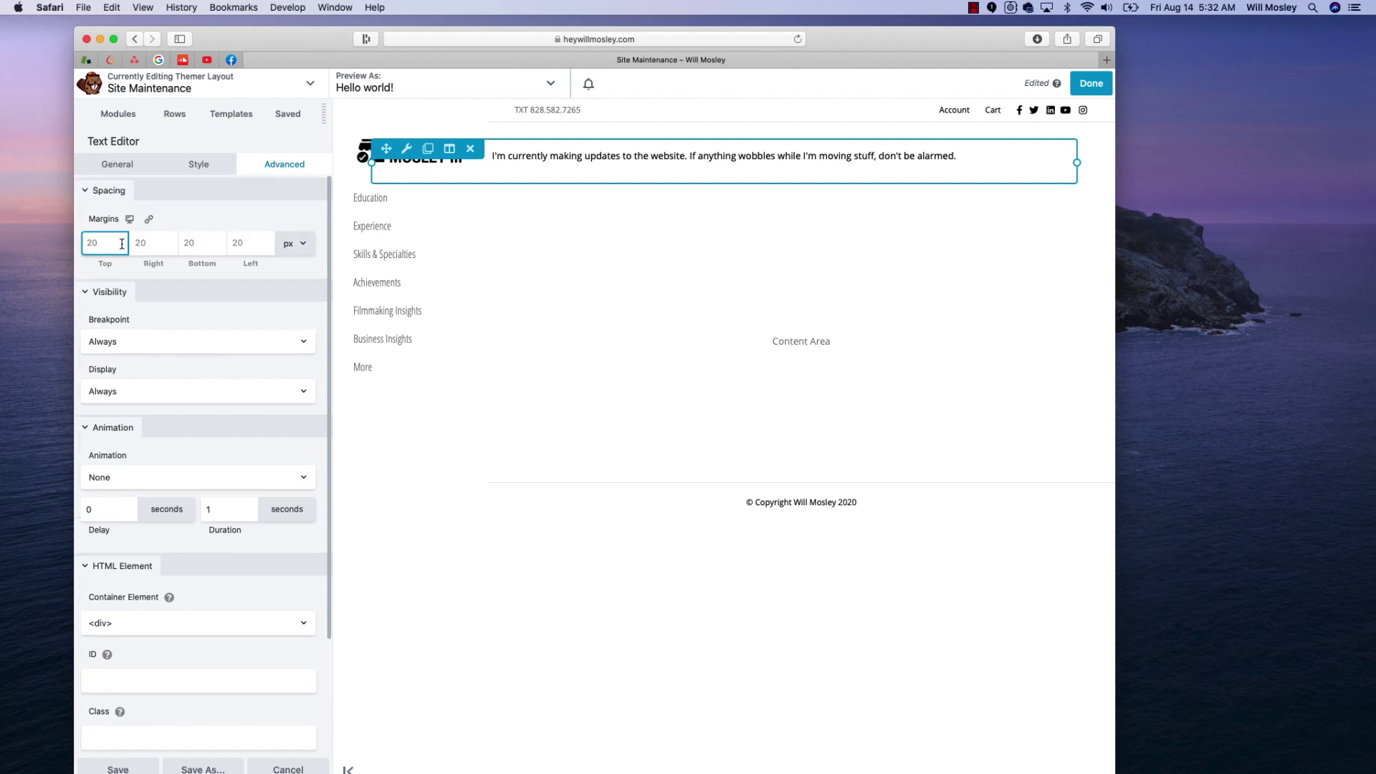
left_click(149, 244)
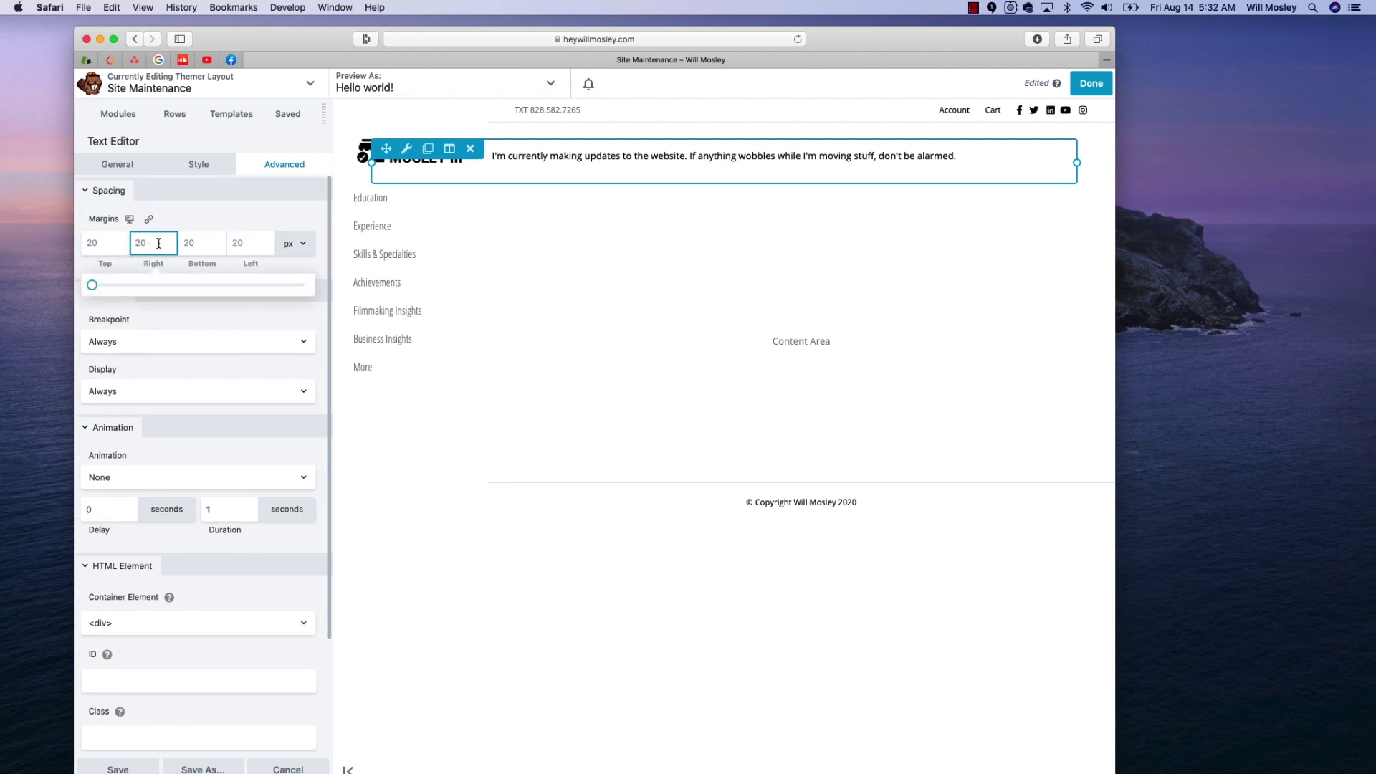
left_click(243, 248)
type("150")
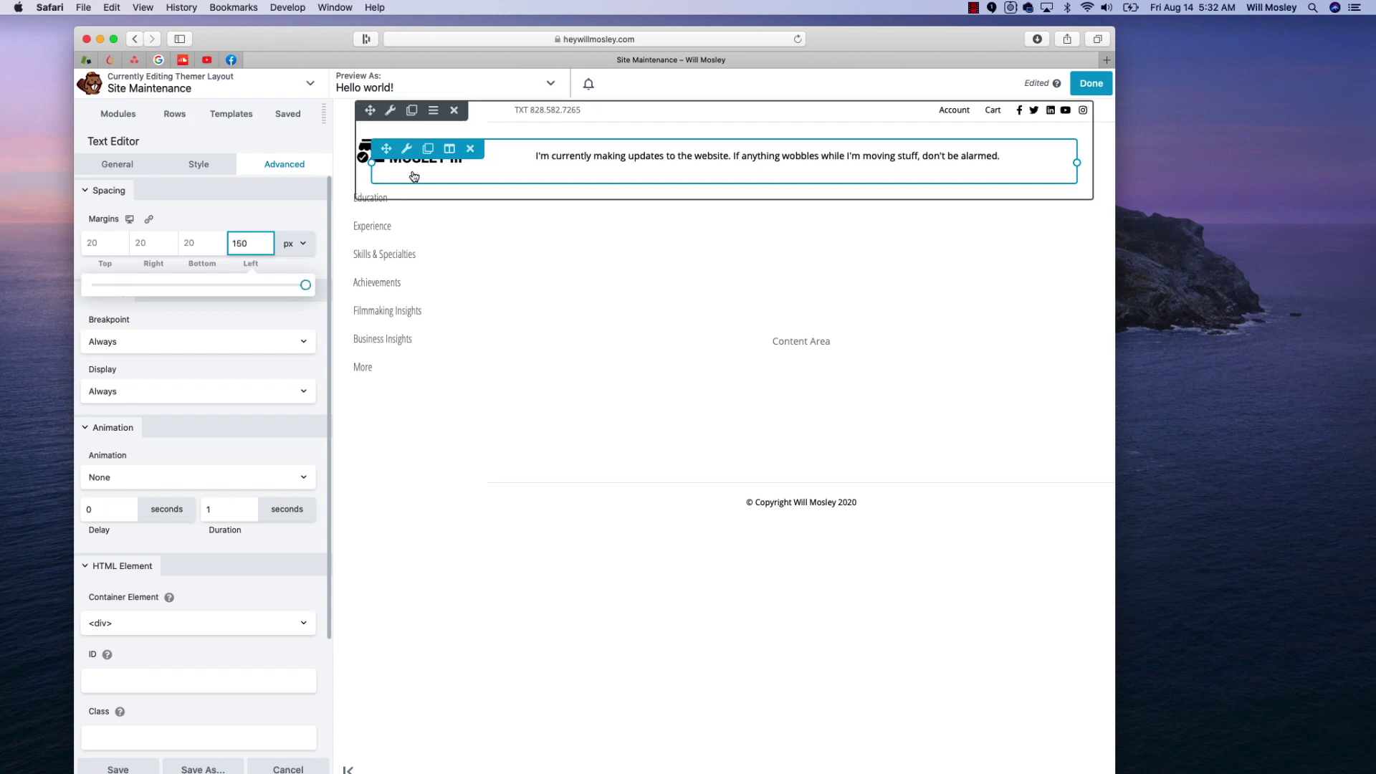
Set the module's left margin to 200 px and check the notice at narrower browser window widths
left_click_drag(248, 246, 172, 201)
key("BackSpace")
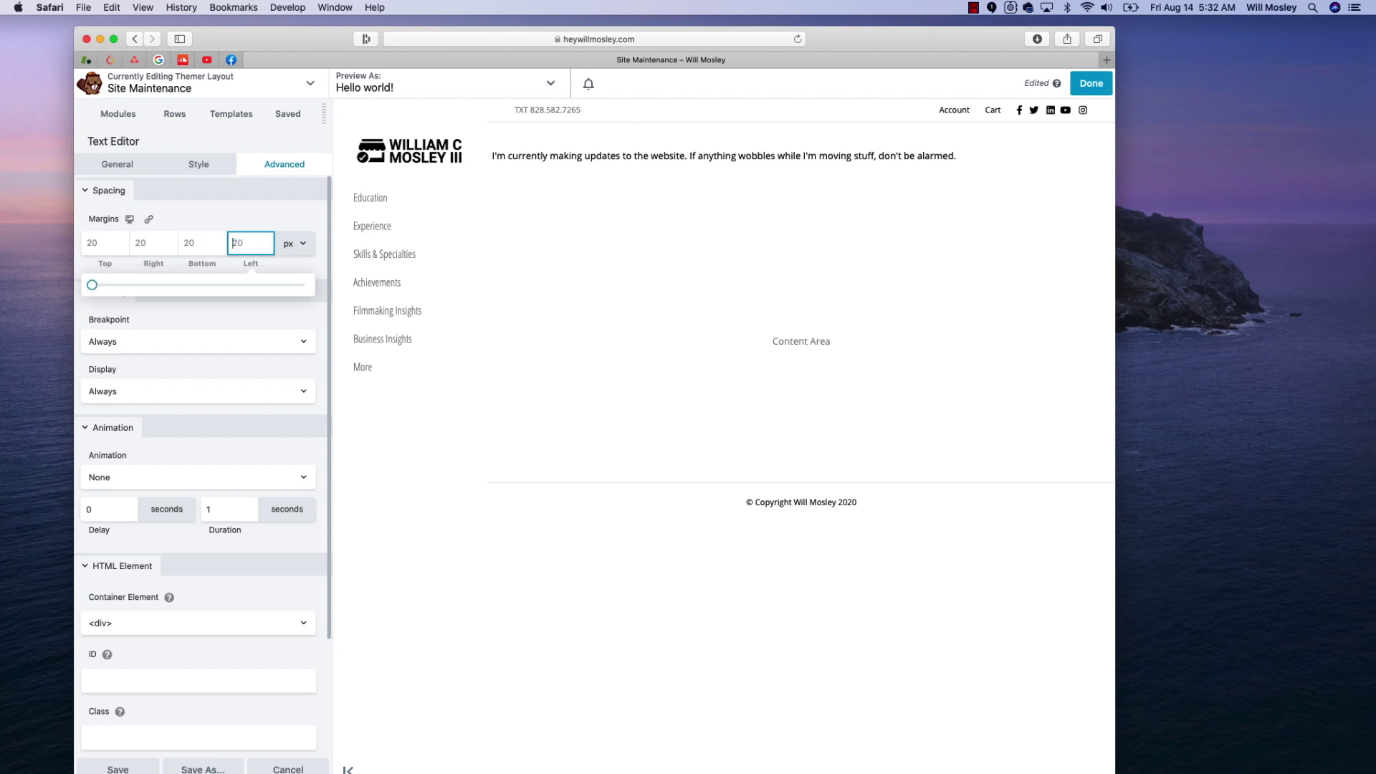
type("200")
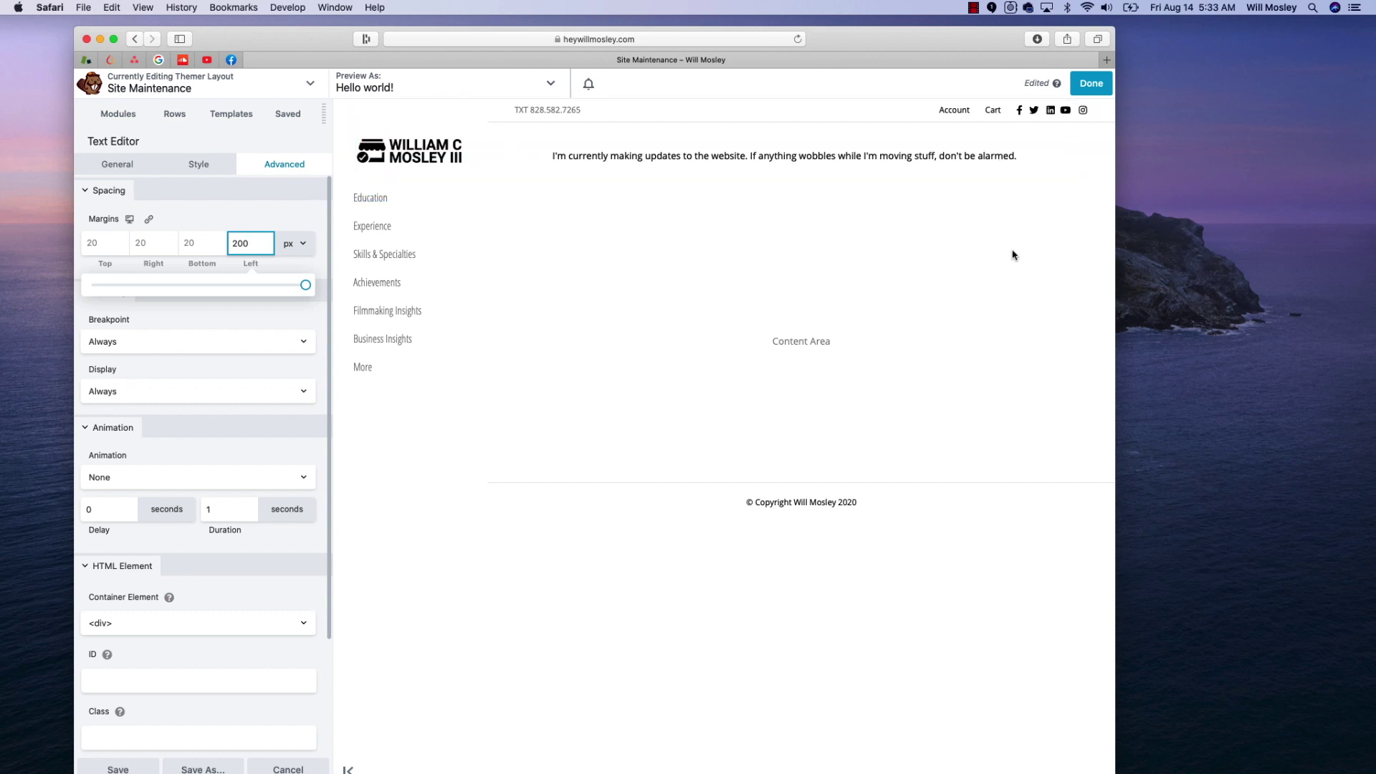
left_click_drag(1117, 253, 668, 253)
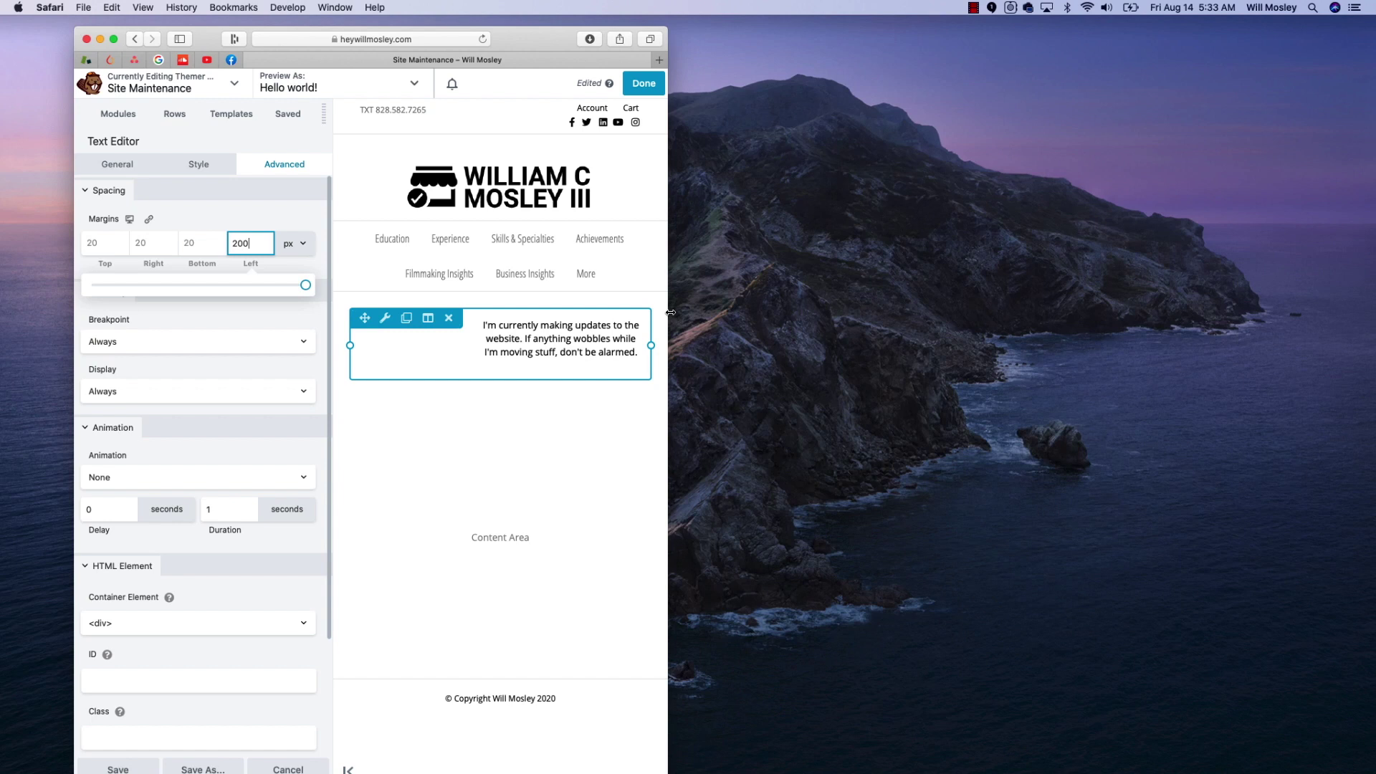
left_click_drag(670, 313, 746, 312)
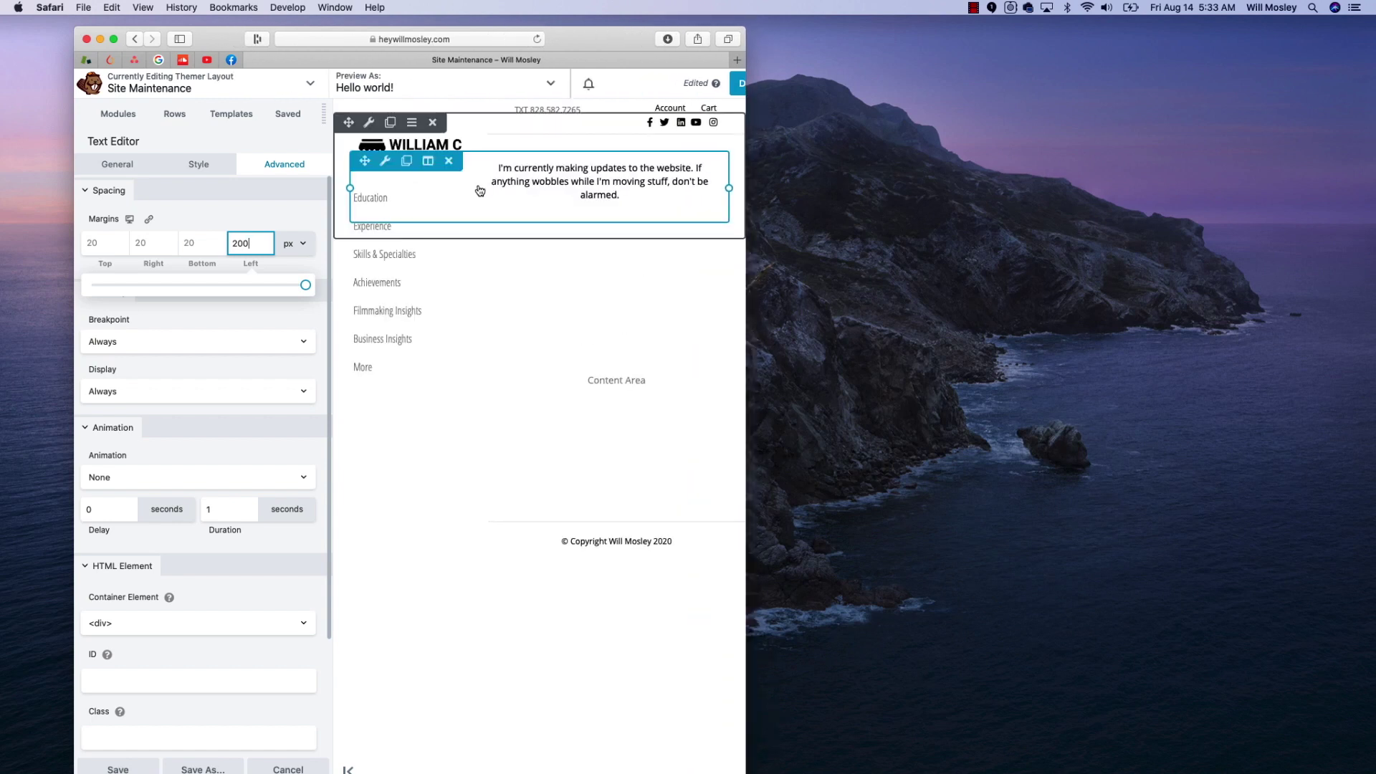
Set the module's left margin to 230 px and check the notice in a narrower browser window
left_click(244, 244)
key("BackSpace")
type("3")
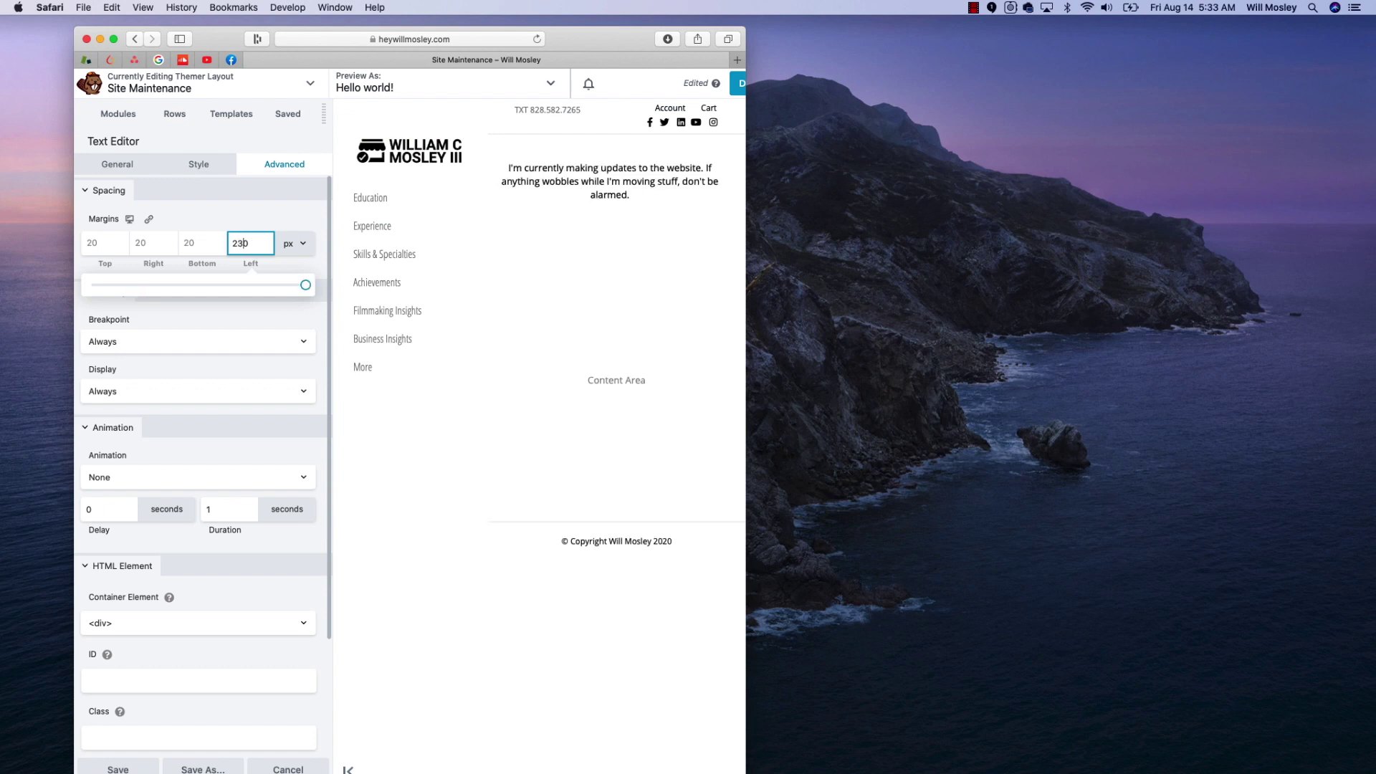
left_click_drag(745, 198, 706, 200)
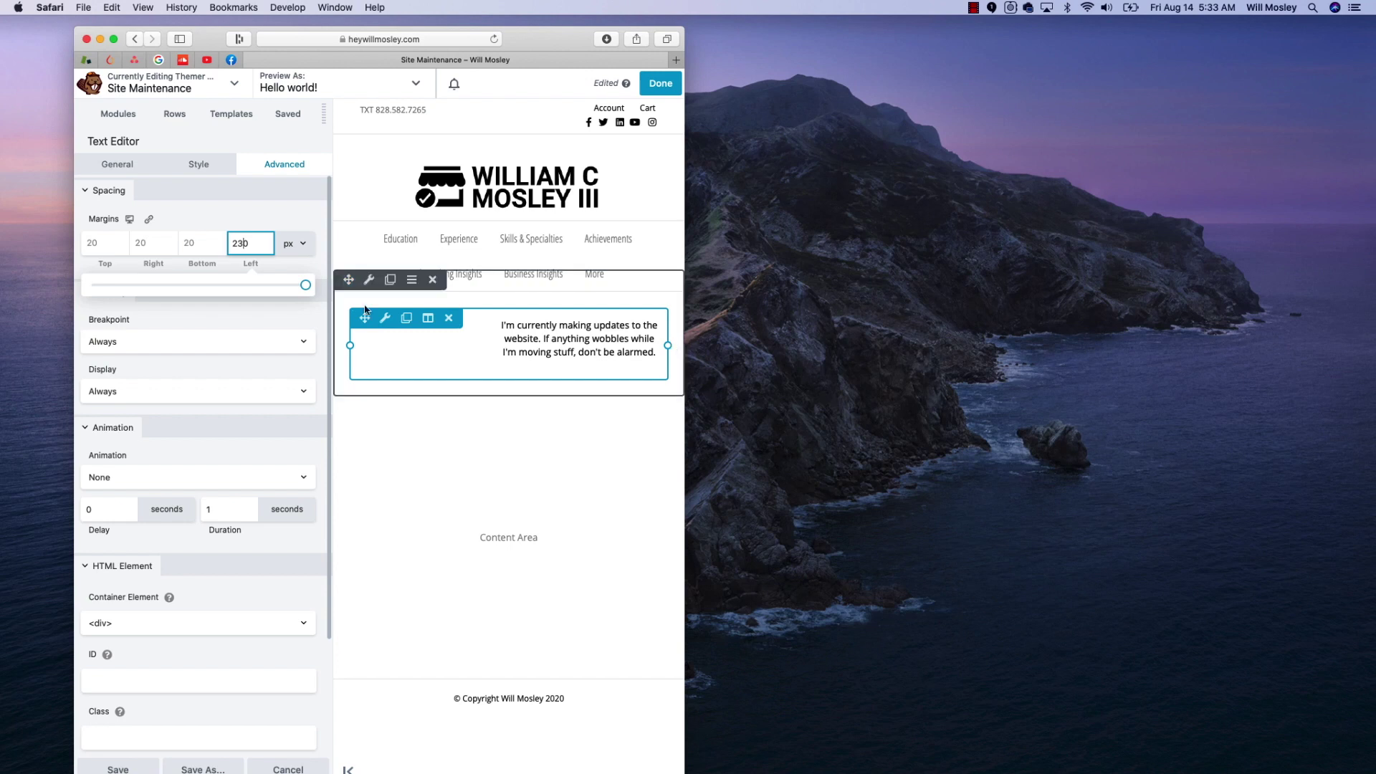
Switch the module's margins to the tablet breakpoint and set the left margin there to 0 px
left_click(187, 211)
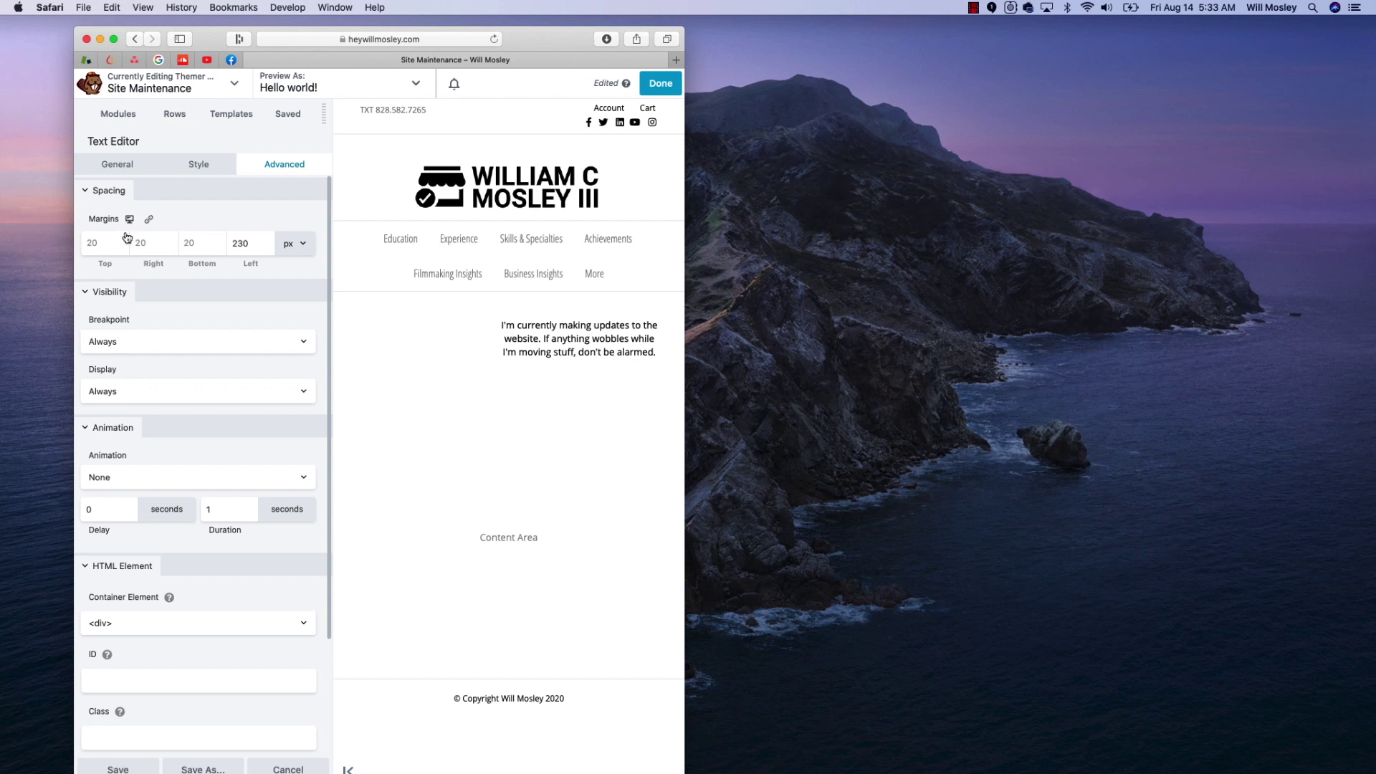
left_click(127, 237)
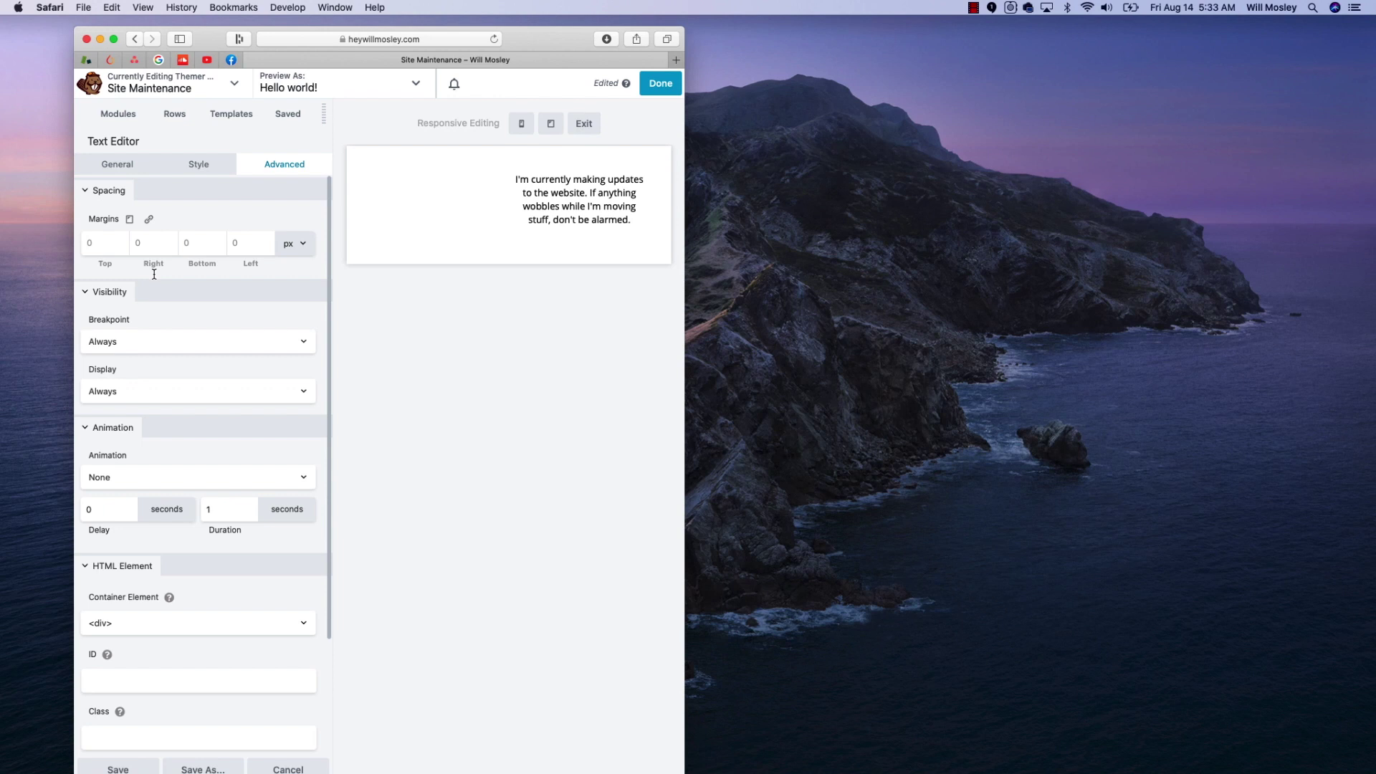
left_click_drag(684, 274, 803, 274)
left_click(241, 251)
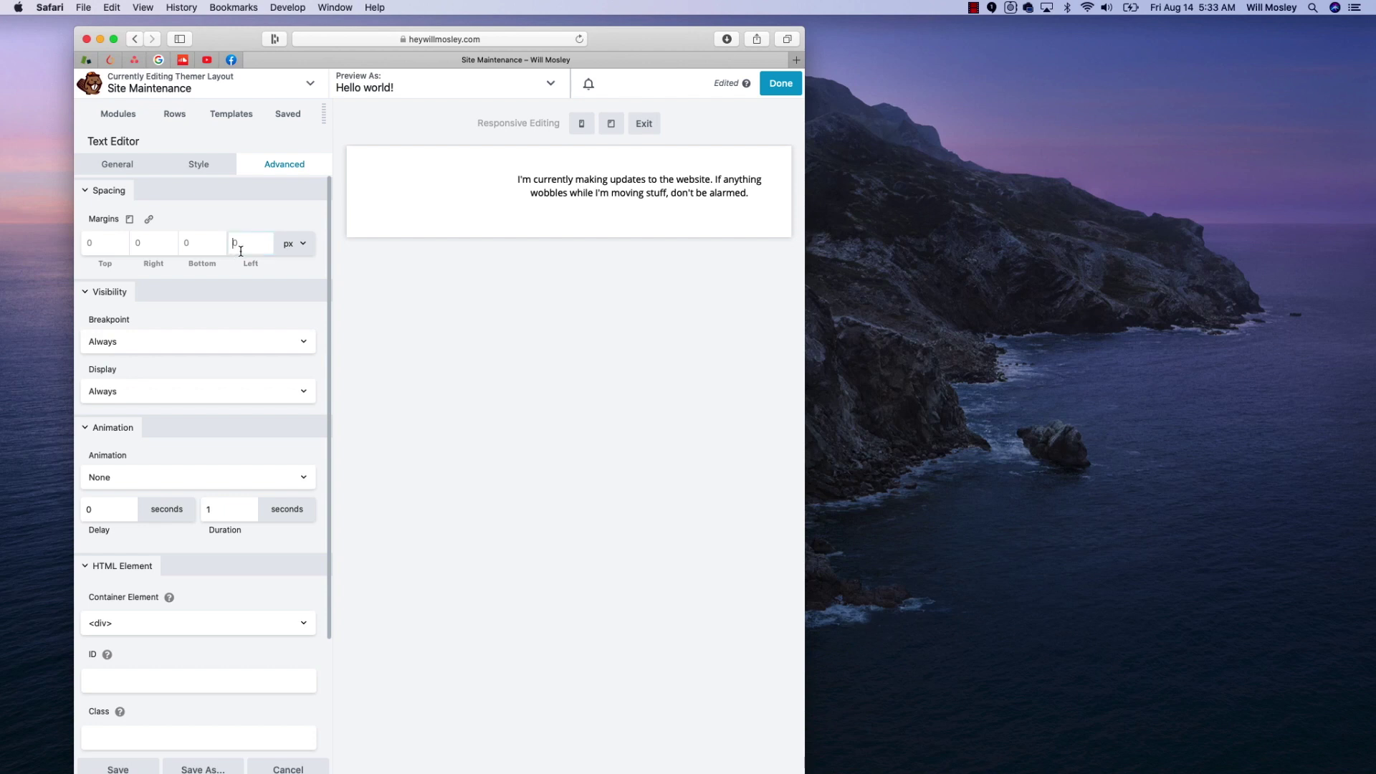
type("0")
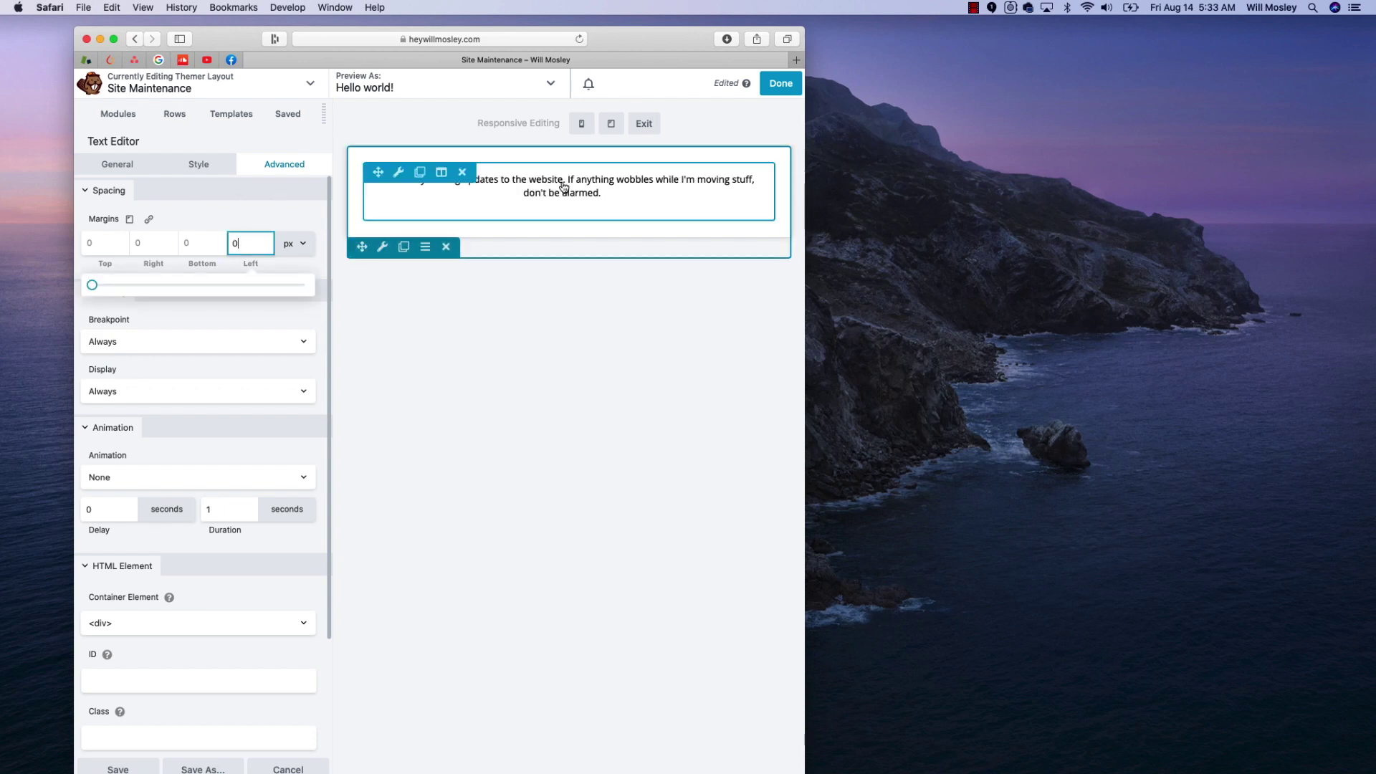
Check the tablet layout at a wider browser window size and leave responsive editing
left_click_drag(823, 201, 625, 208)
double_click(549, 217)
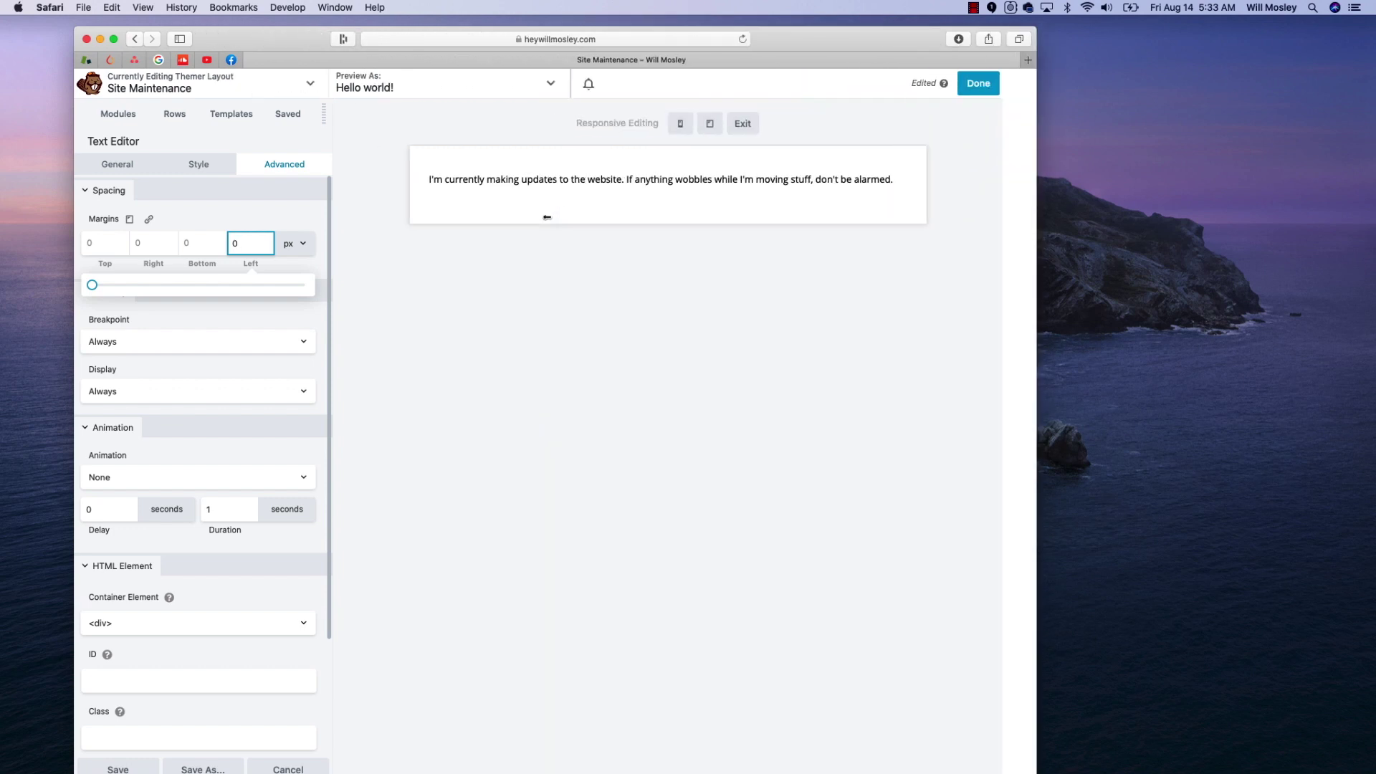
mouse_move(1146, 217)
left_mouse_down()
mouse_move(1172, 217)
mouse_move(1111, 218)
left_mouse_up()
left_click(797, 124)
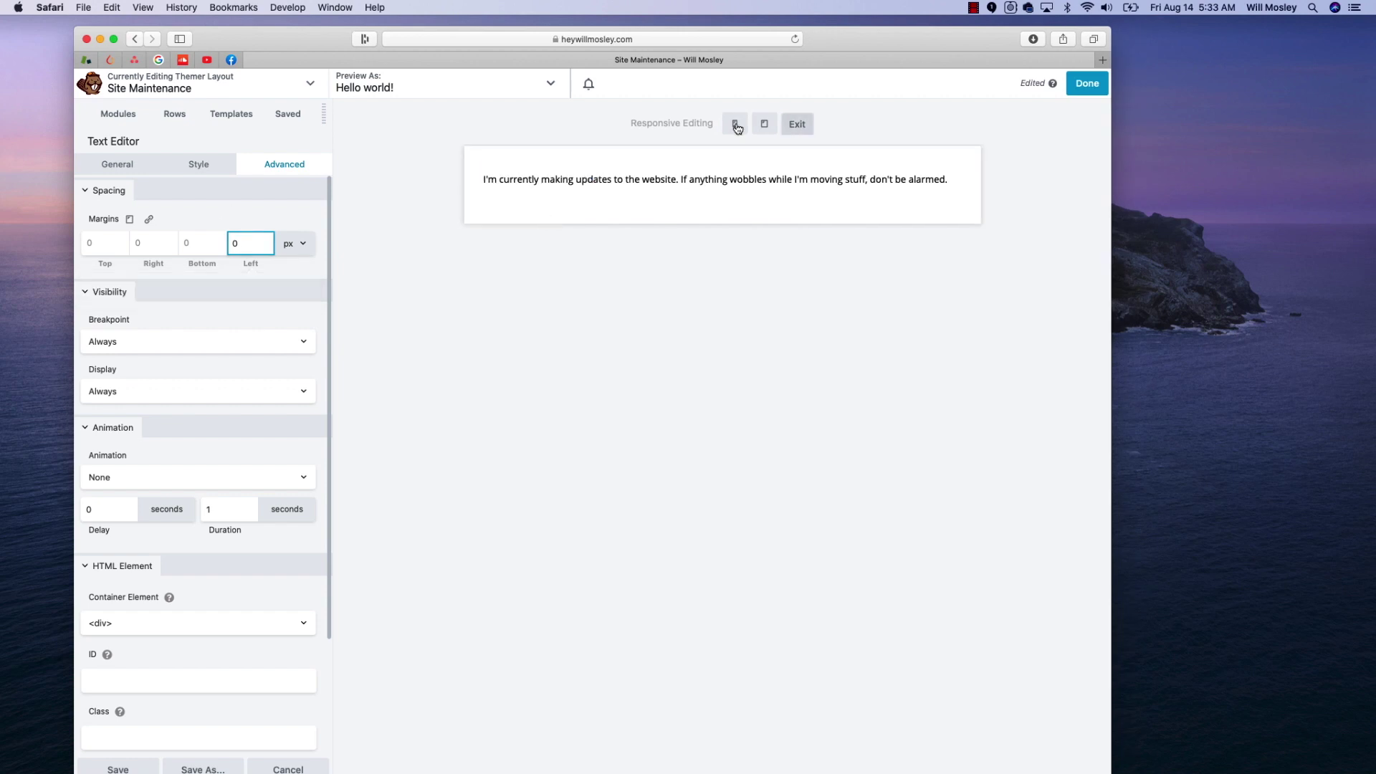
left_click(796, 124)
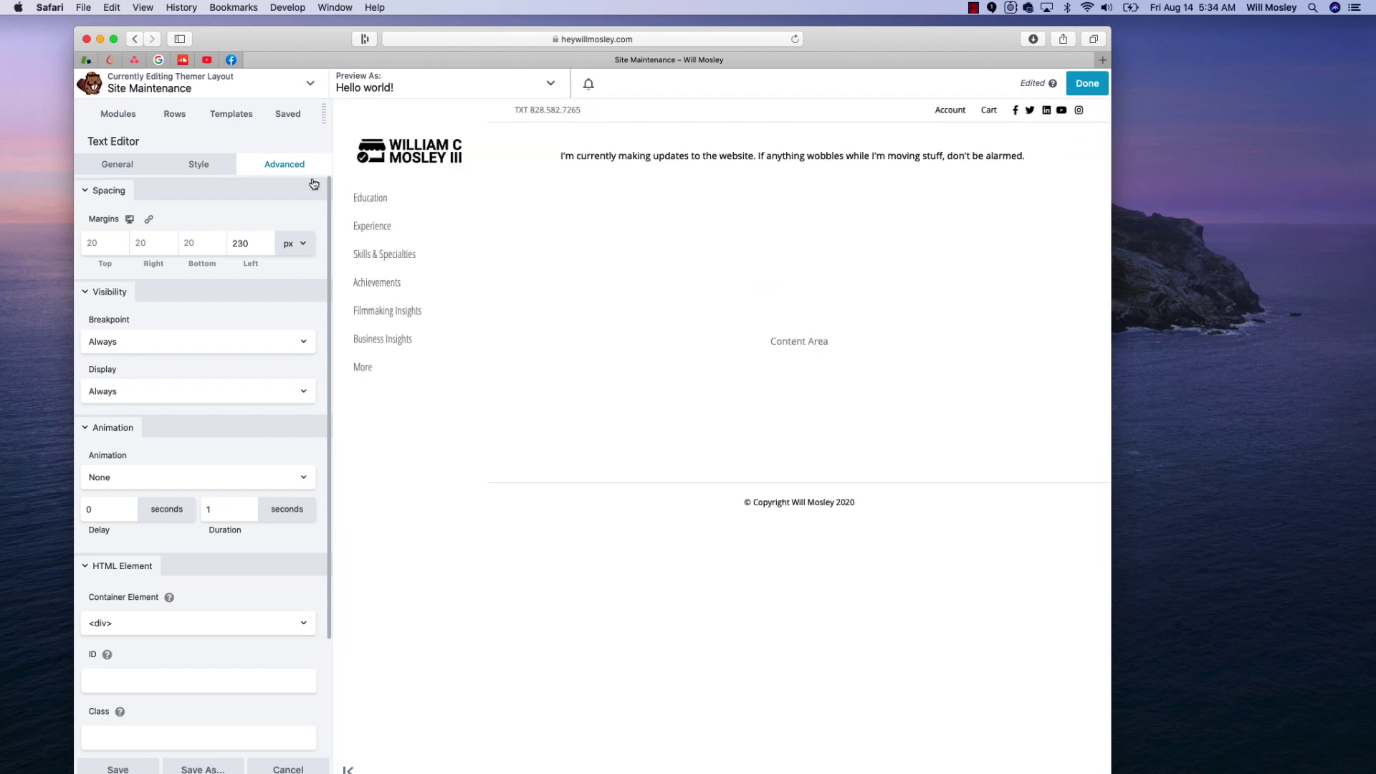
Switch the module's margin settings through the tablet breakpoint to the phone breakpoint
left_click(131, 222)
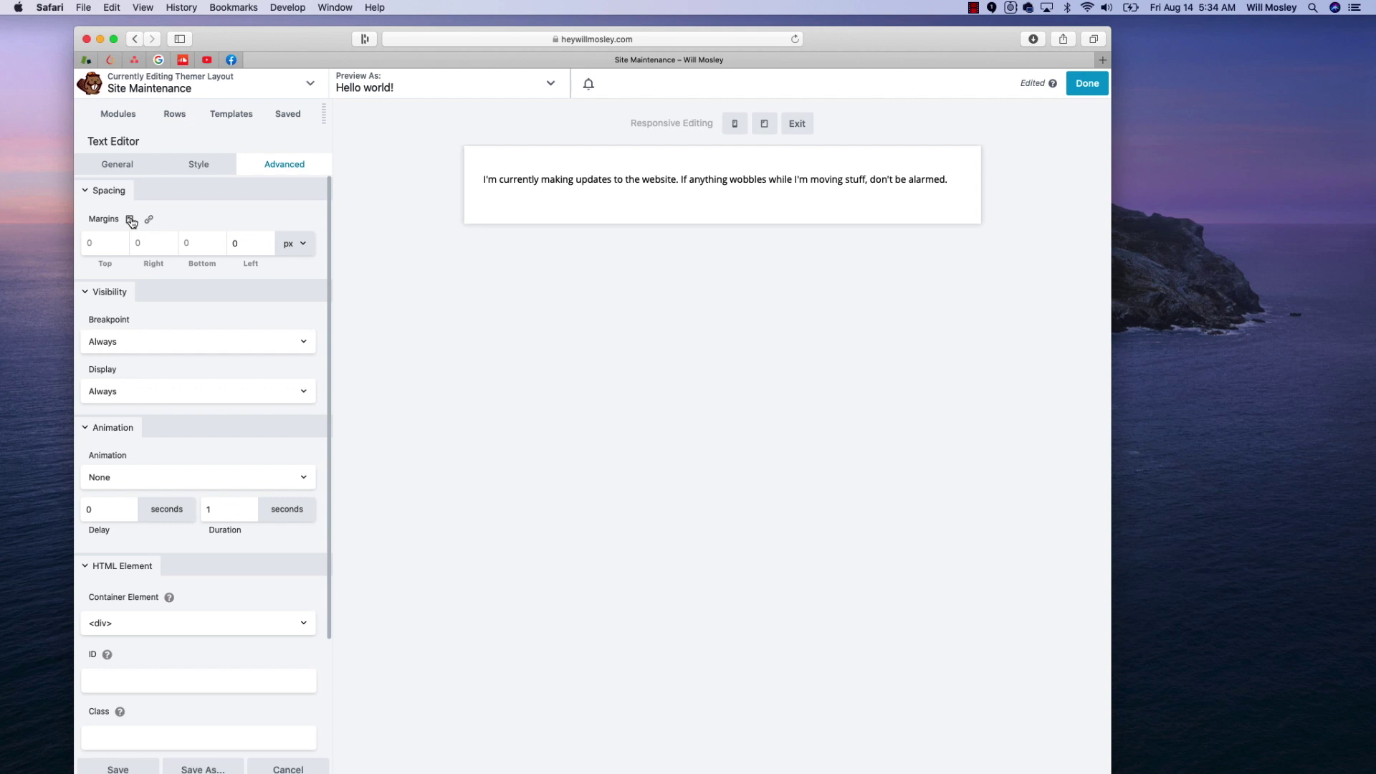
left_click(131, 221)
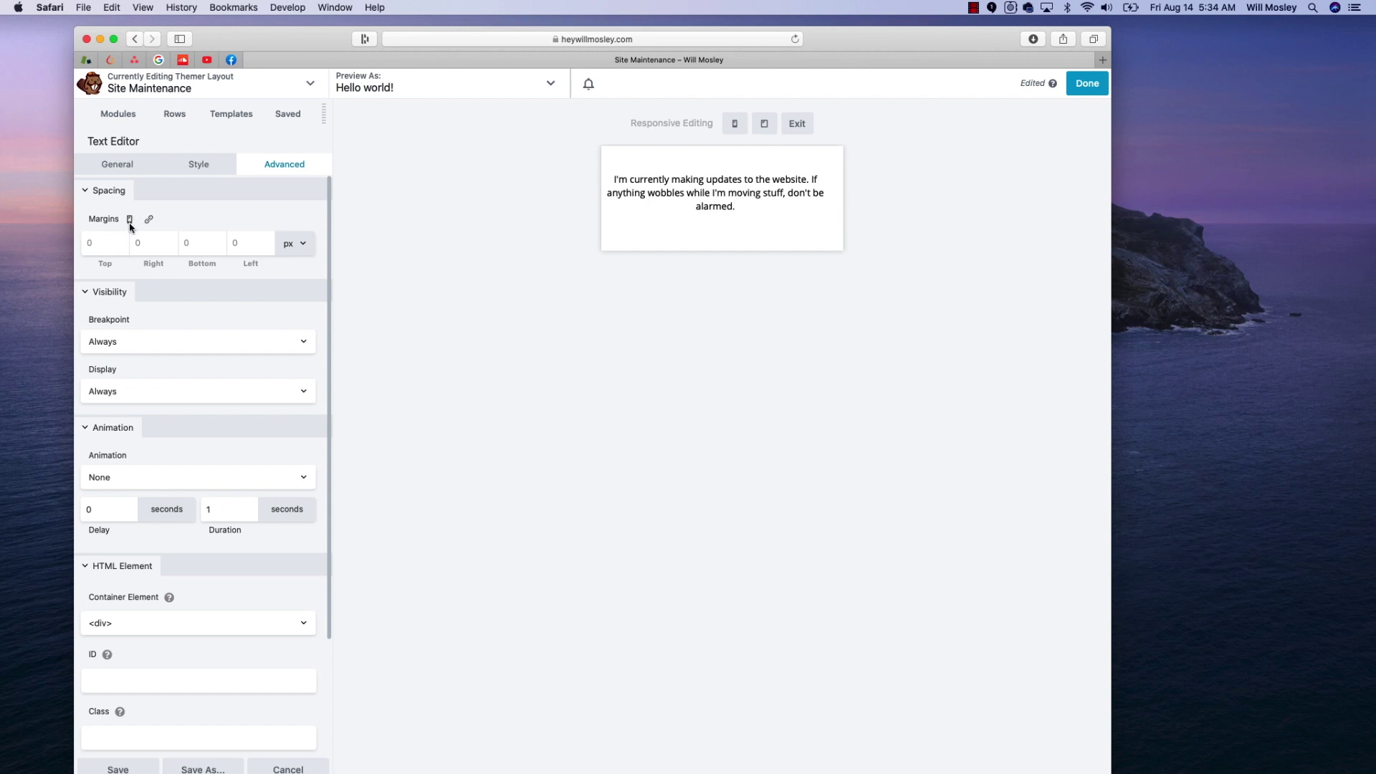